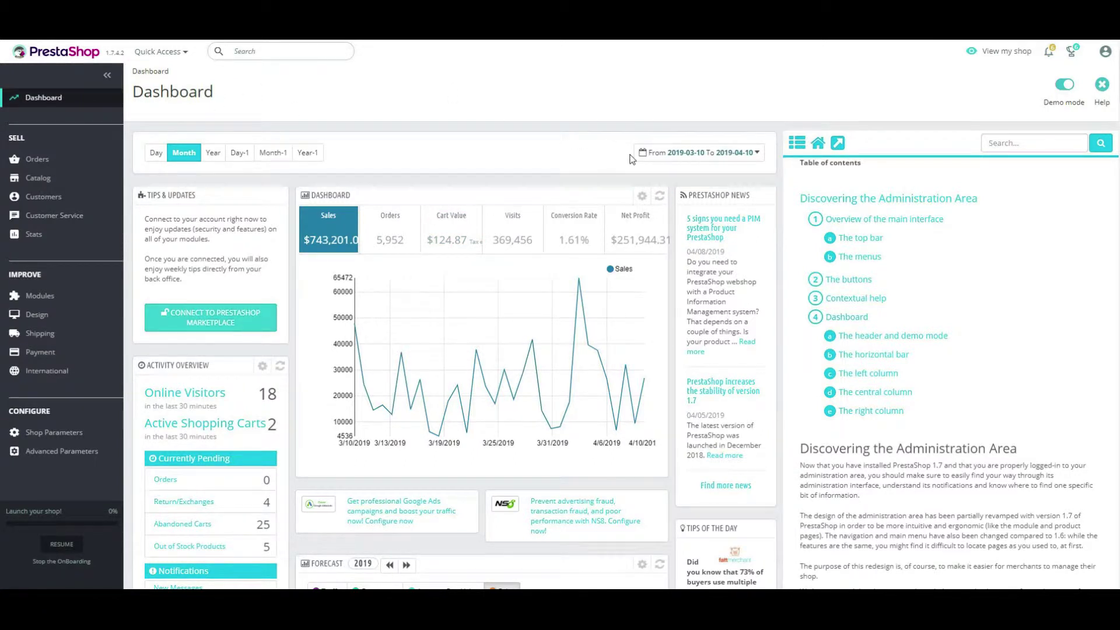
# - Switch the dashboard's demo mode off to view the shop's real figures, and switch it back on
pyautogui.moveTo(515, 212)
pyautogui.moveTo(399, 235)
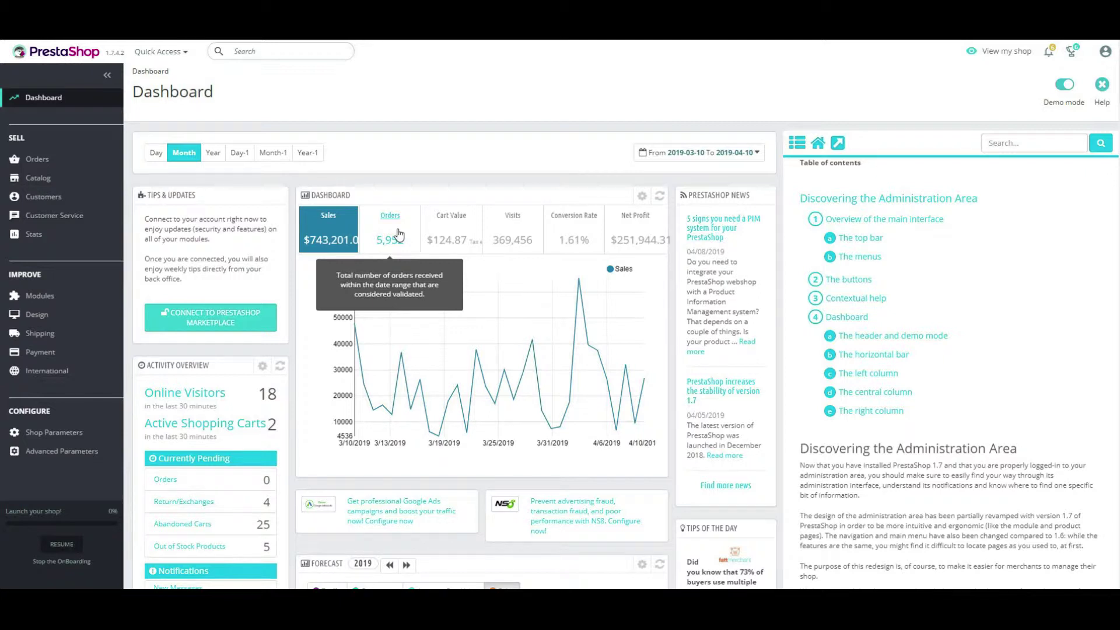
pyautogui.moveTo(1059, 94)
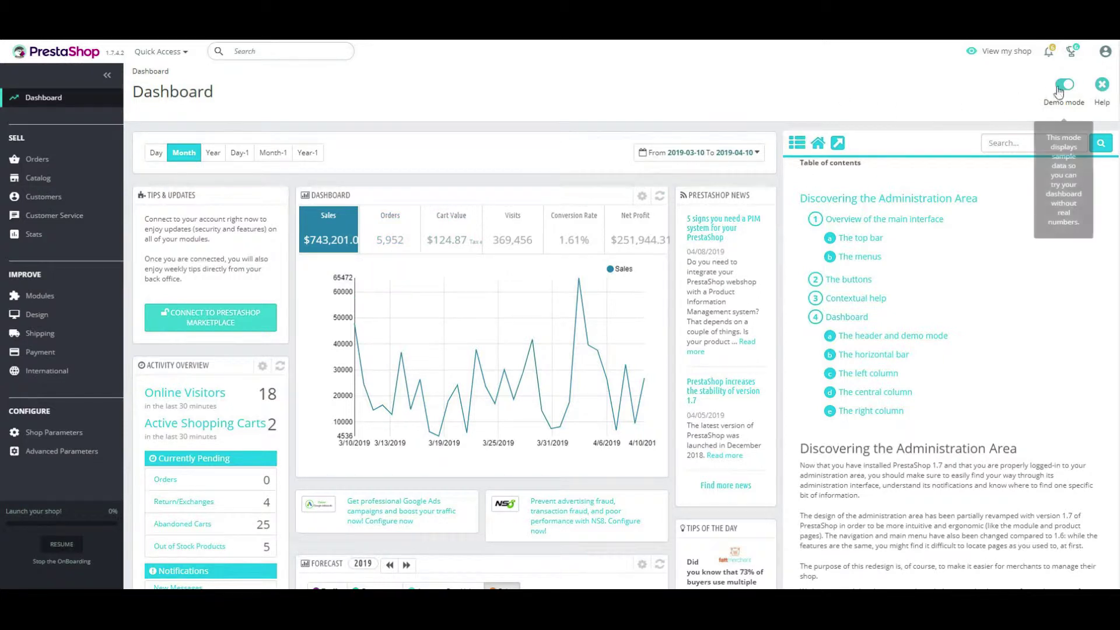
pyautogui.click(1068, 89)
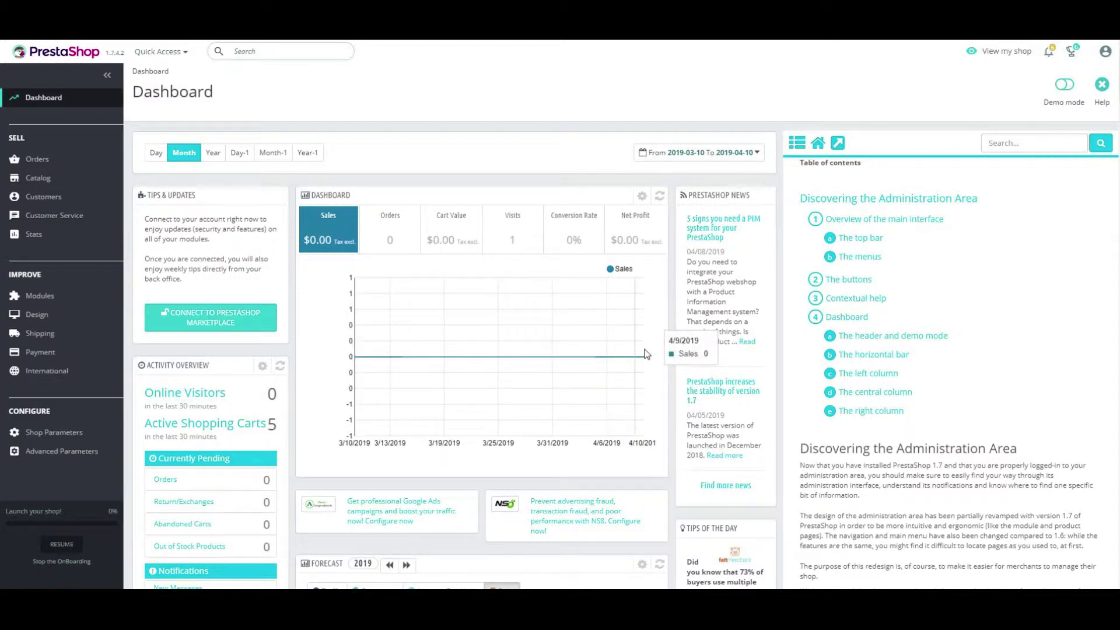
pyautogui.click(1068, 87)
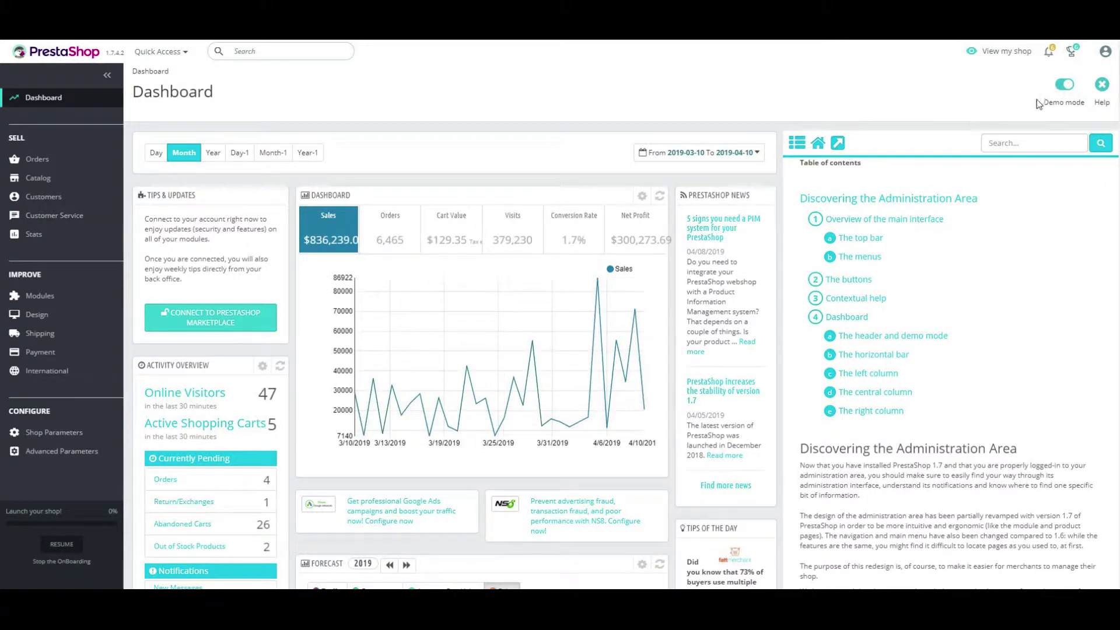
# - Hide and reopen the dashboard's contextual help, and look through its guide to the administration area
pyautogui.click(1102, 86)
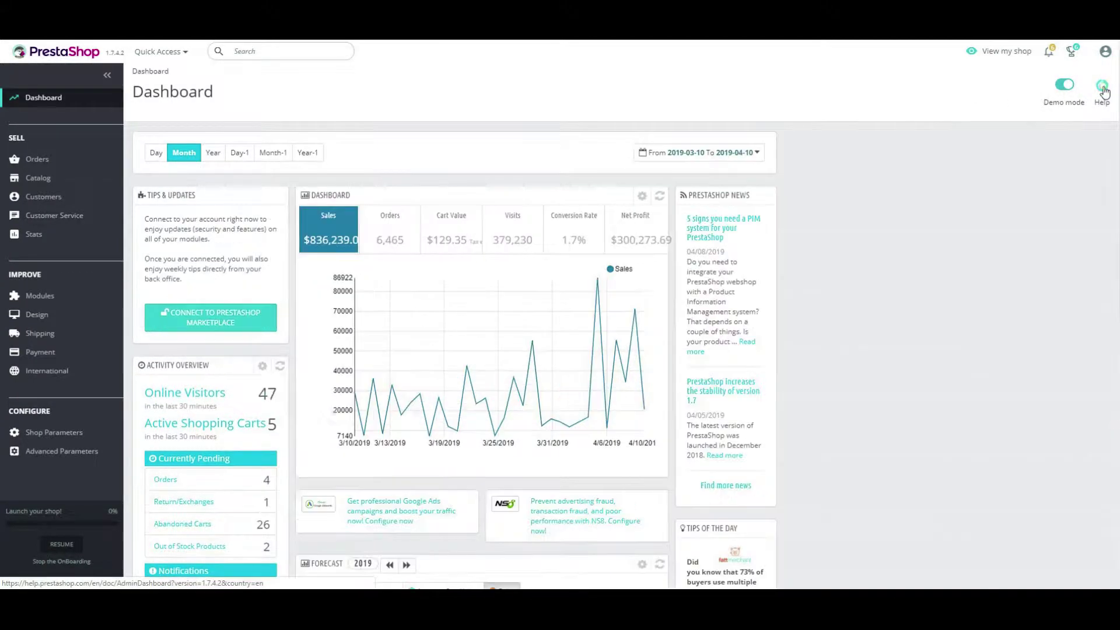
pyautogui.click(1103, 86)
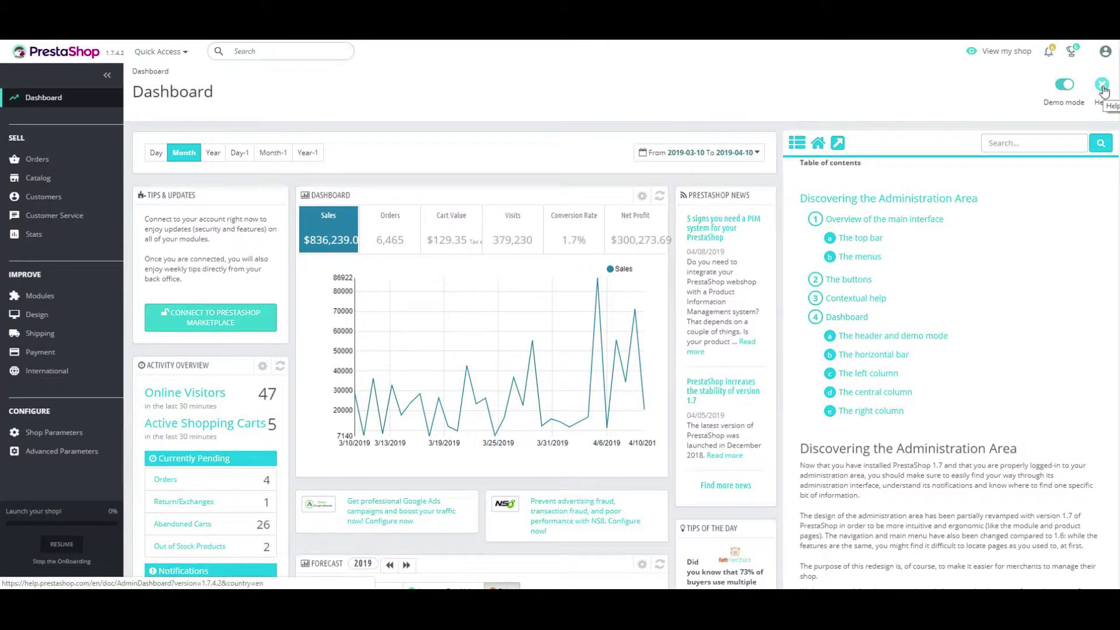
pyautogui.scroll(-4, 858, 320)
pyautogui.scroll(-15, 862, 322)
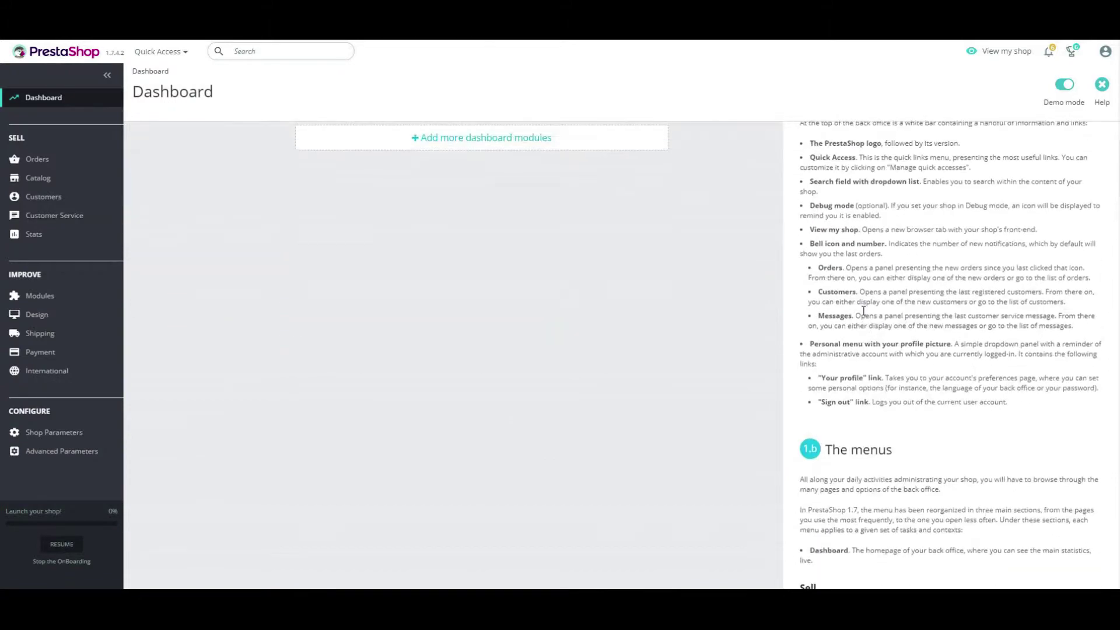
pyautogui.scroll(20, 863, 311)
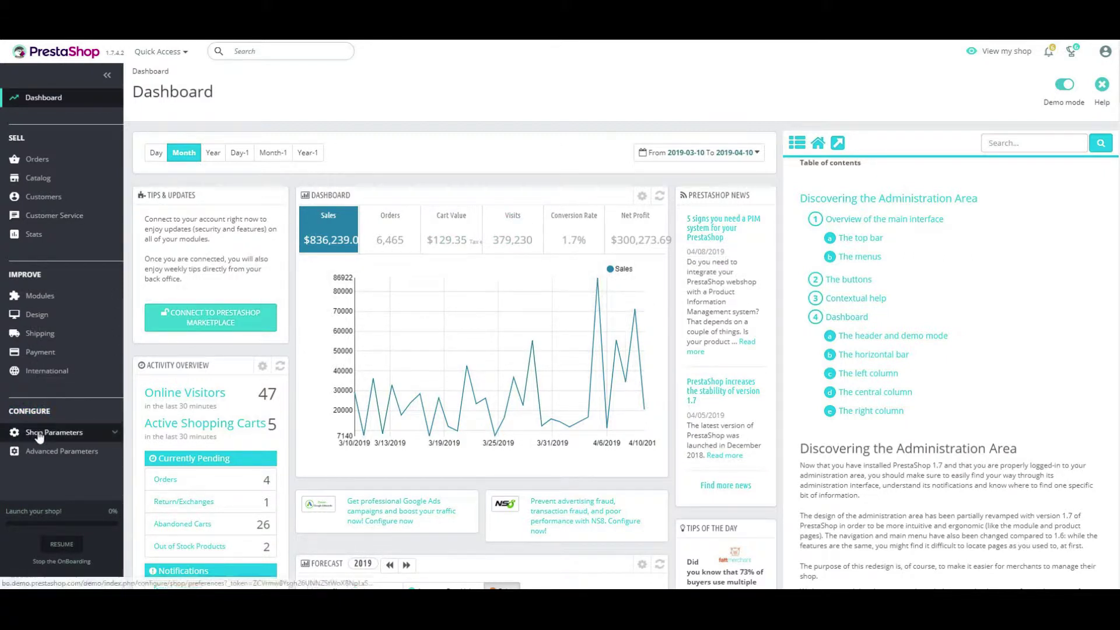
# - View the General preferences in Shop Parameters, check the Maintenance settings, and return to the General preferences
pyautogui.moveTo(51, 434)
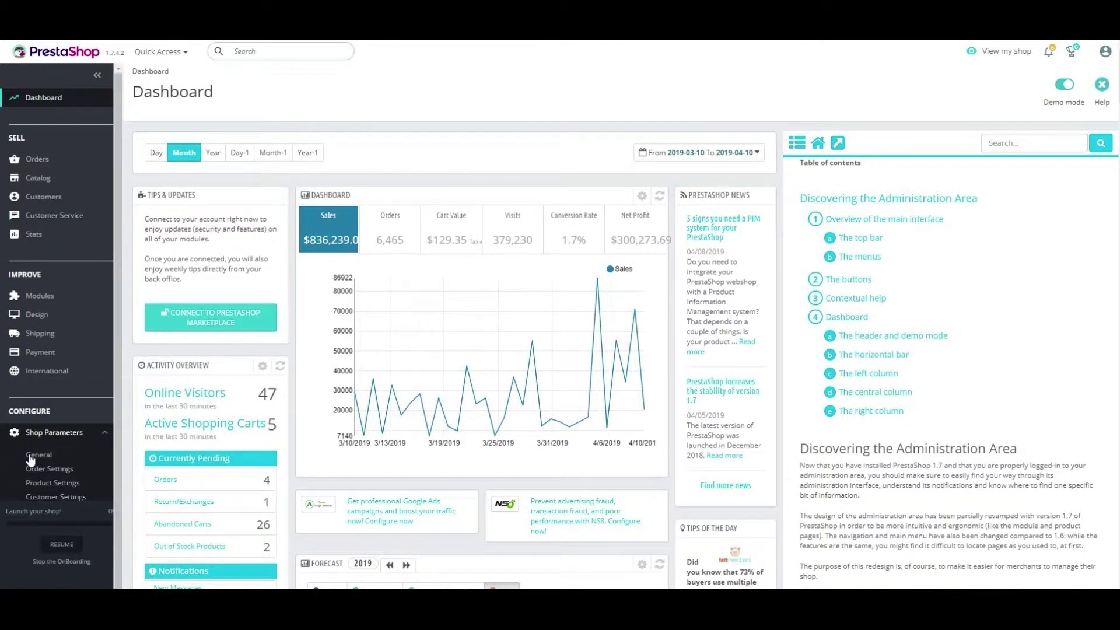
pyautogui.click(68, 562)
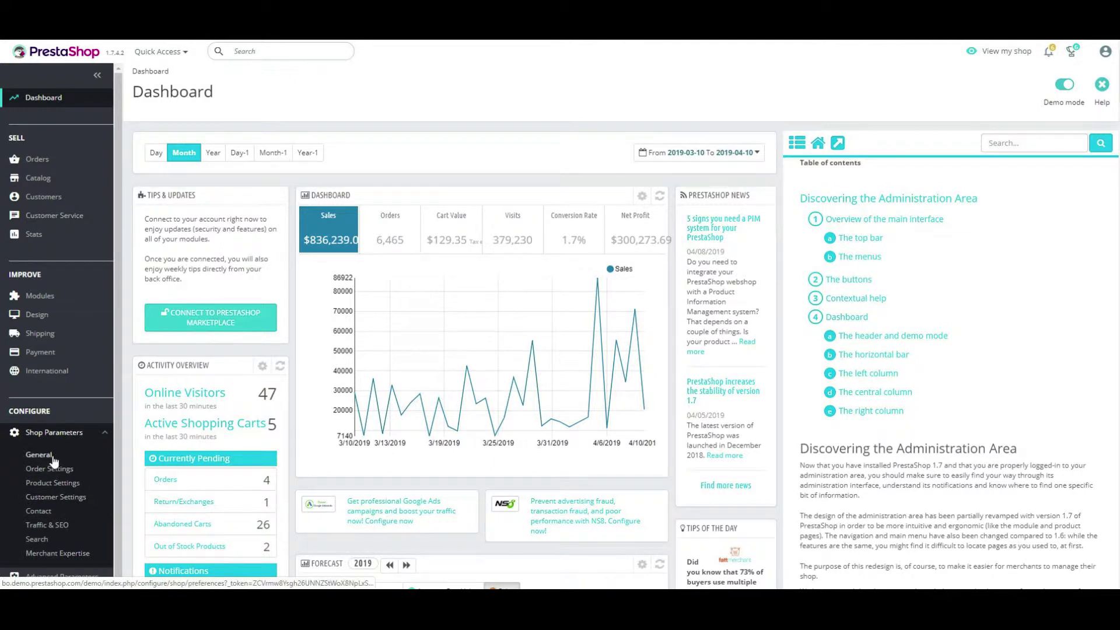
pyautogui.scroll(-1, 52, 472)
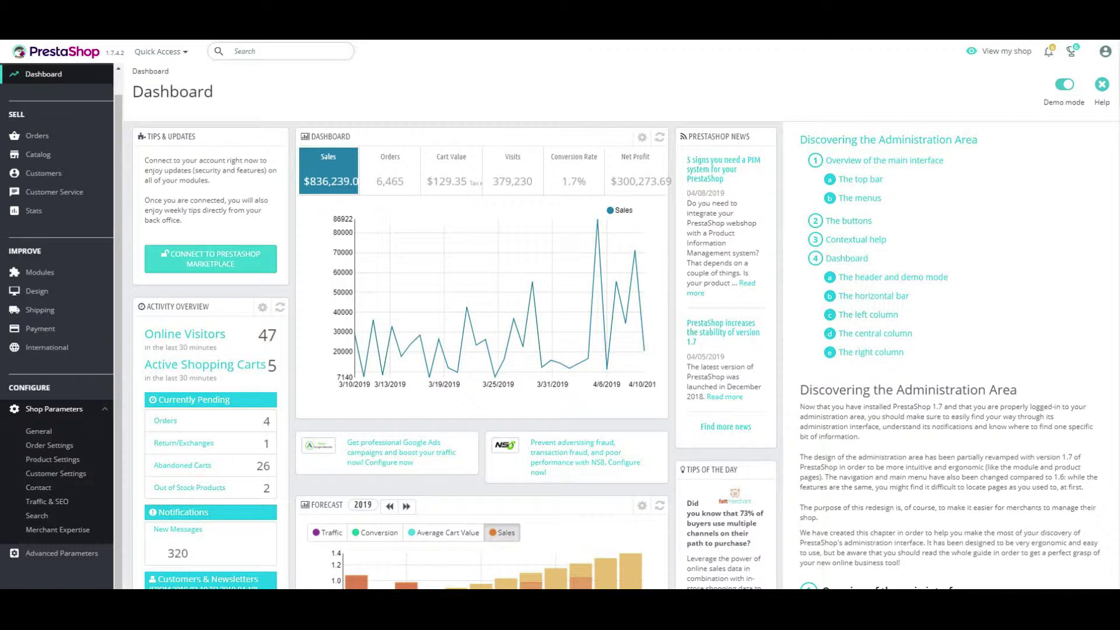
pyautogui.click(62, 553)
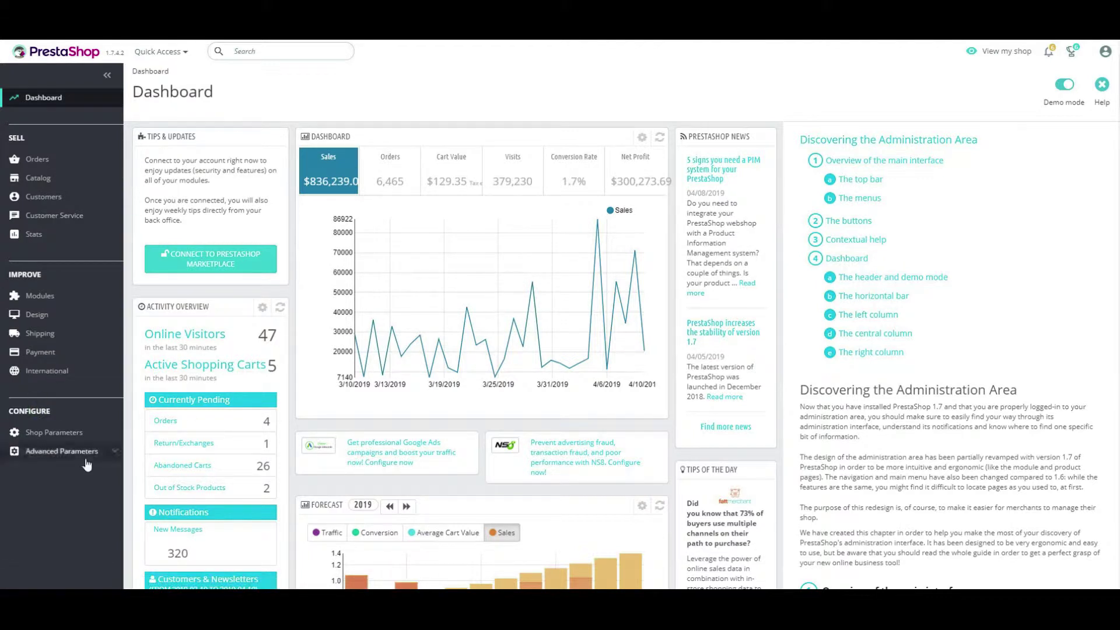
pyautogui.click(58, 455)
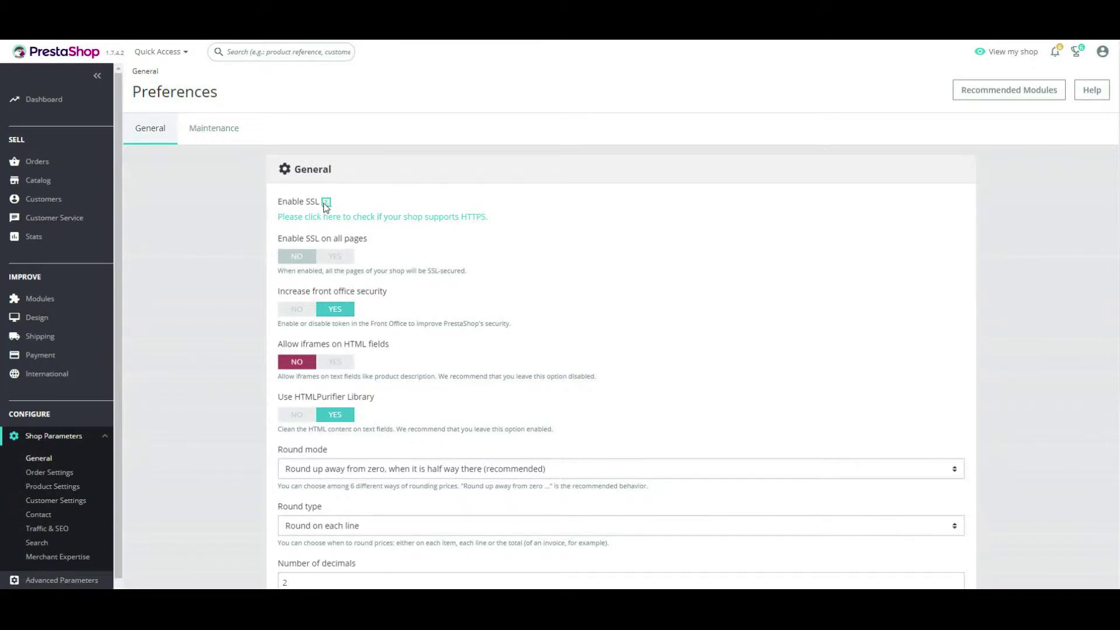
pyautogui.click(211, 129)
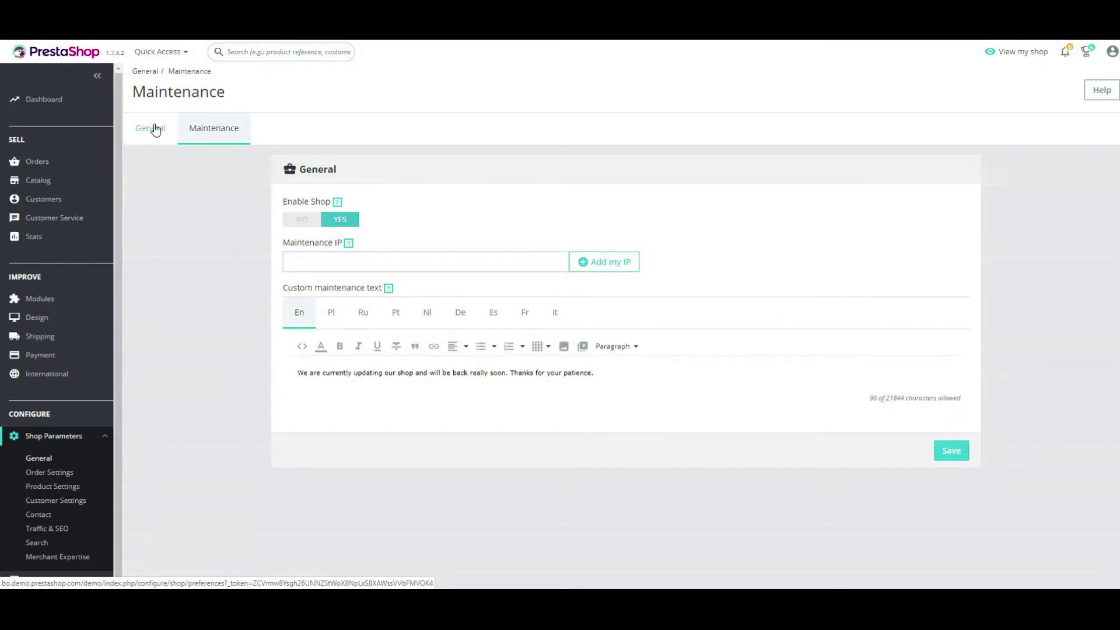
pyautogui.click(155, 129)
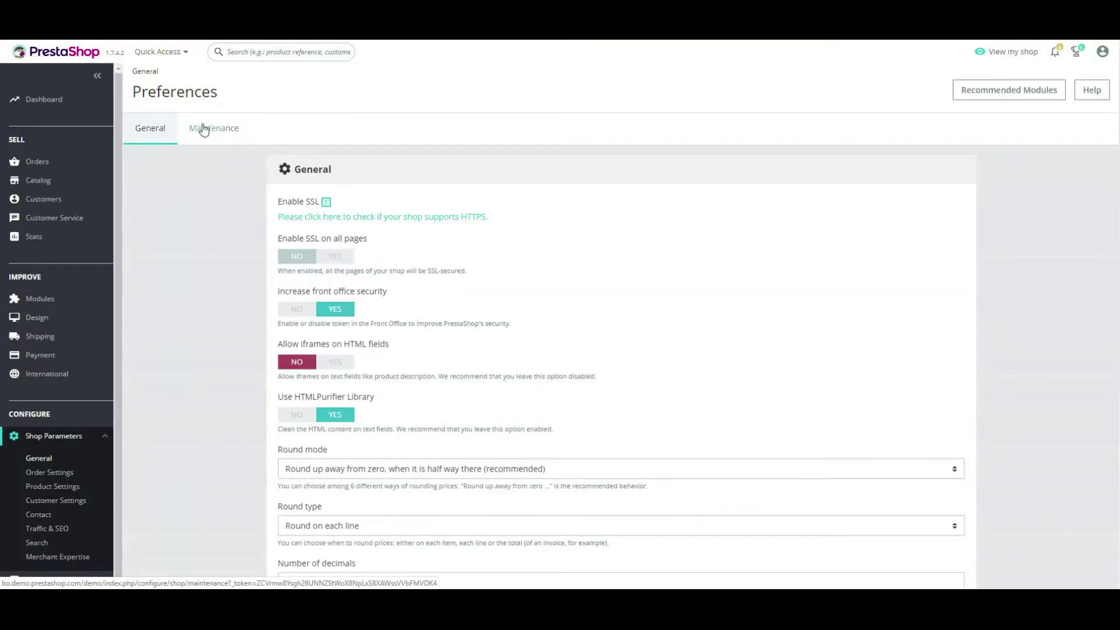
# - View the Order Settings with the help hidden, and read the explanations of the final summary and gift options
pyautogui.click(43, 473)
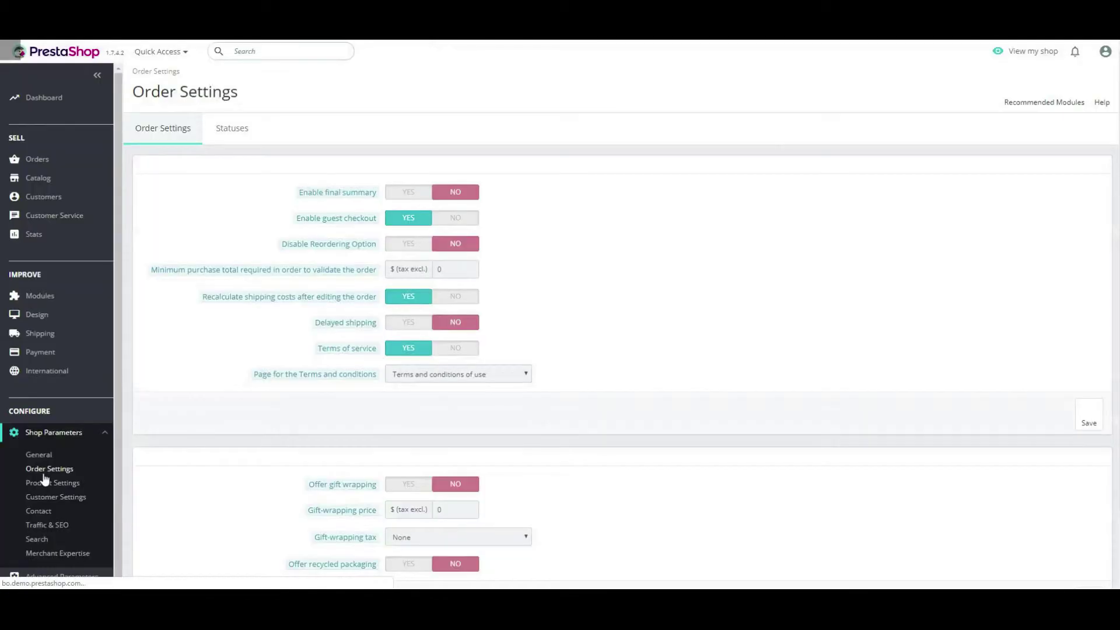
pyautogui.moveTo(243, 200)
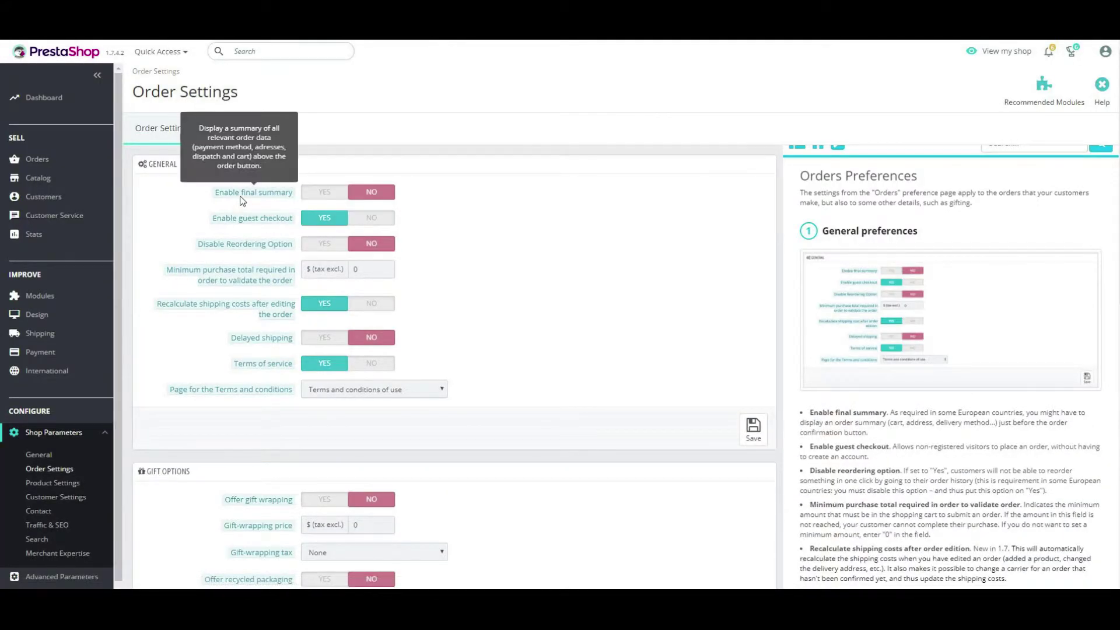
pyautogui.click(1102, 88)
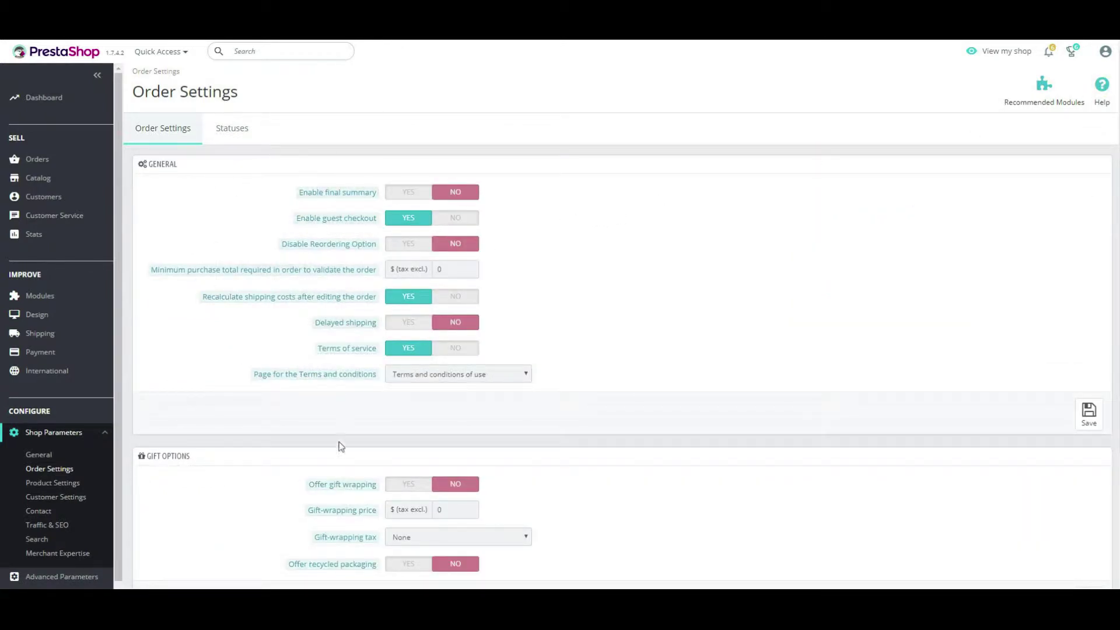
pyautogui.moveTo(345, 491)
pyautogui.moveTo(343, 538)
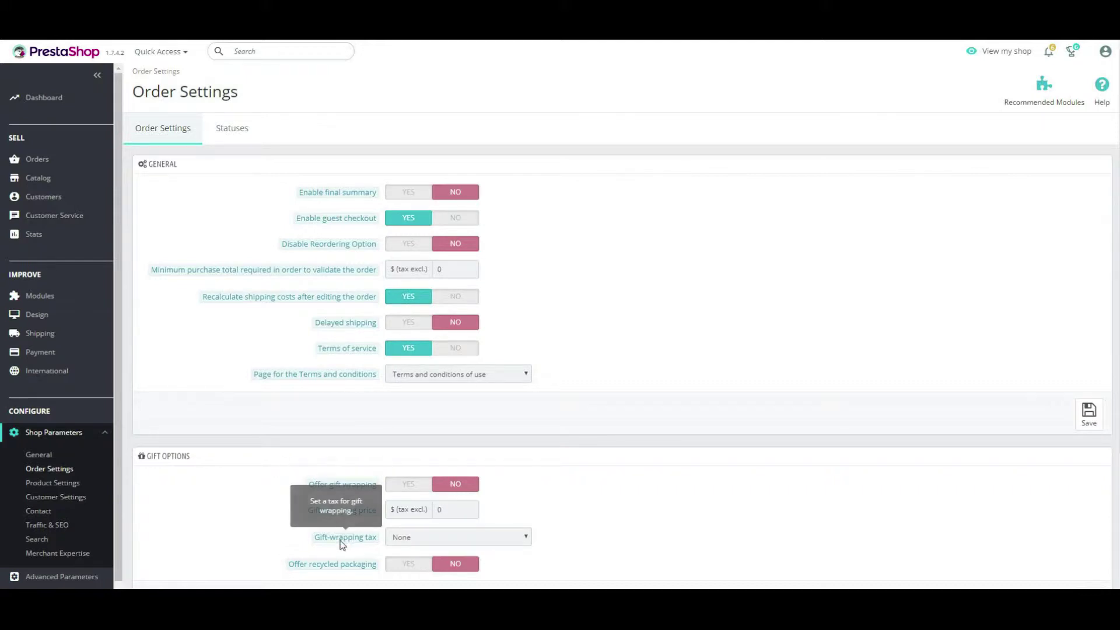
# - Read the explanation of the remaining quantities threshold in Product Settings and of re-displaying the cart at login in Customer Settings
pyautogui.click(54, 484)
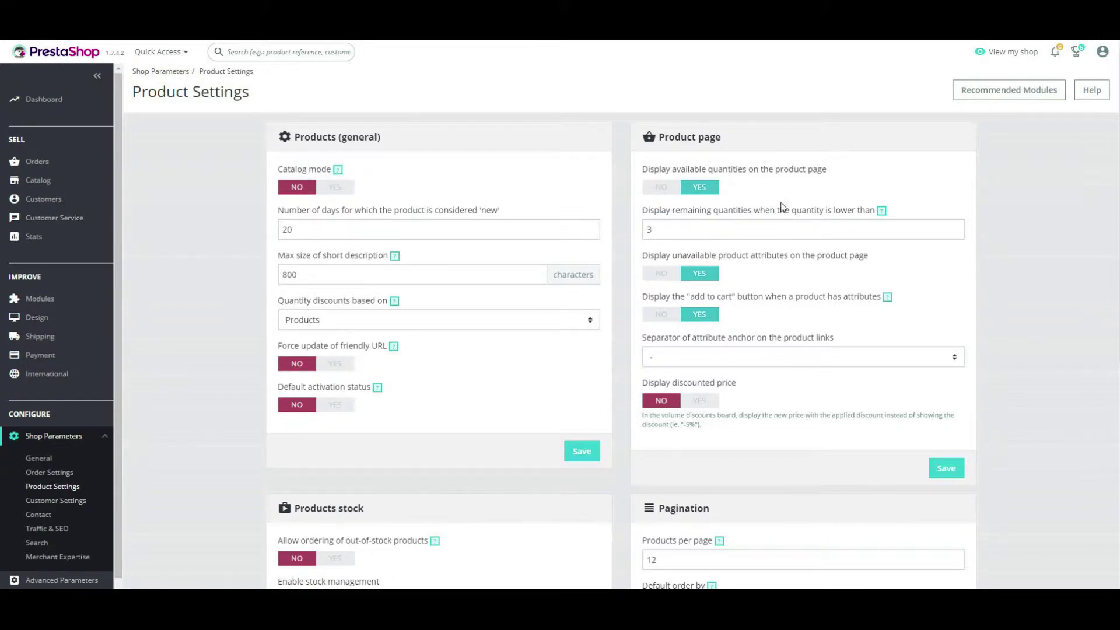
pyautogui.moveTo(882, 211)
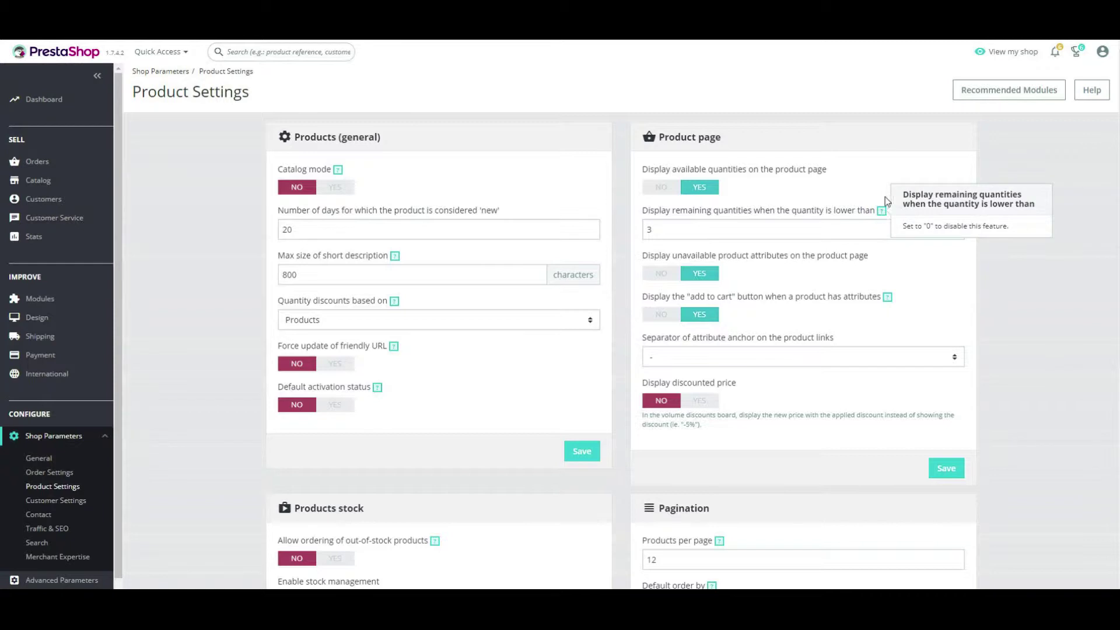
pyautogui.scroll(-1, 26, 464)
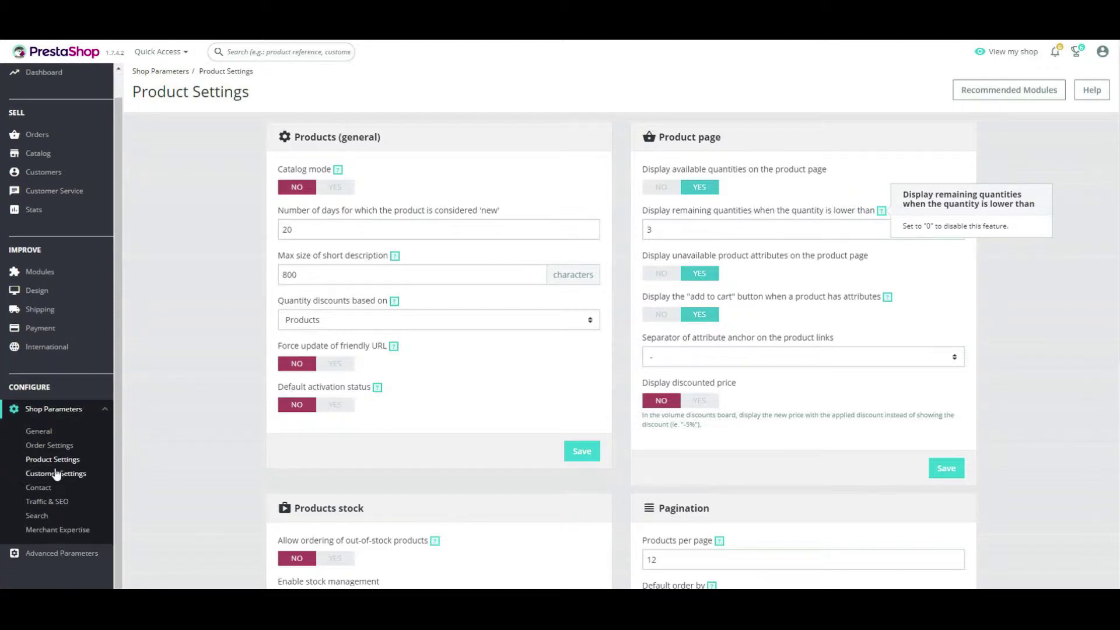
pyautogui.click(63, 475)
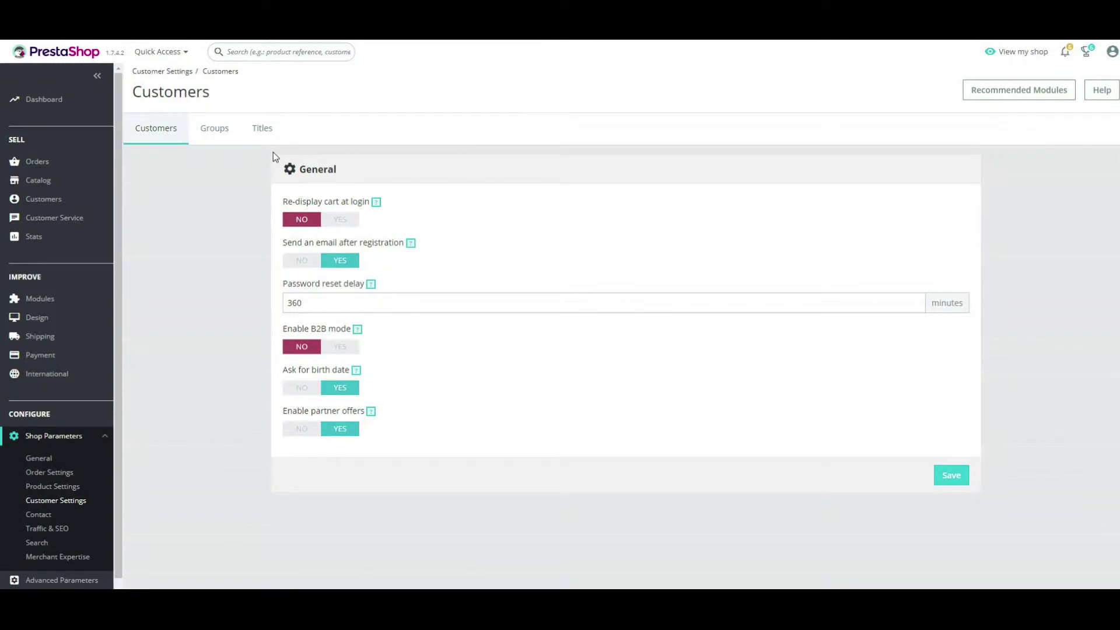
pyautogui.click(377, 203)
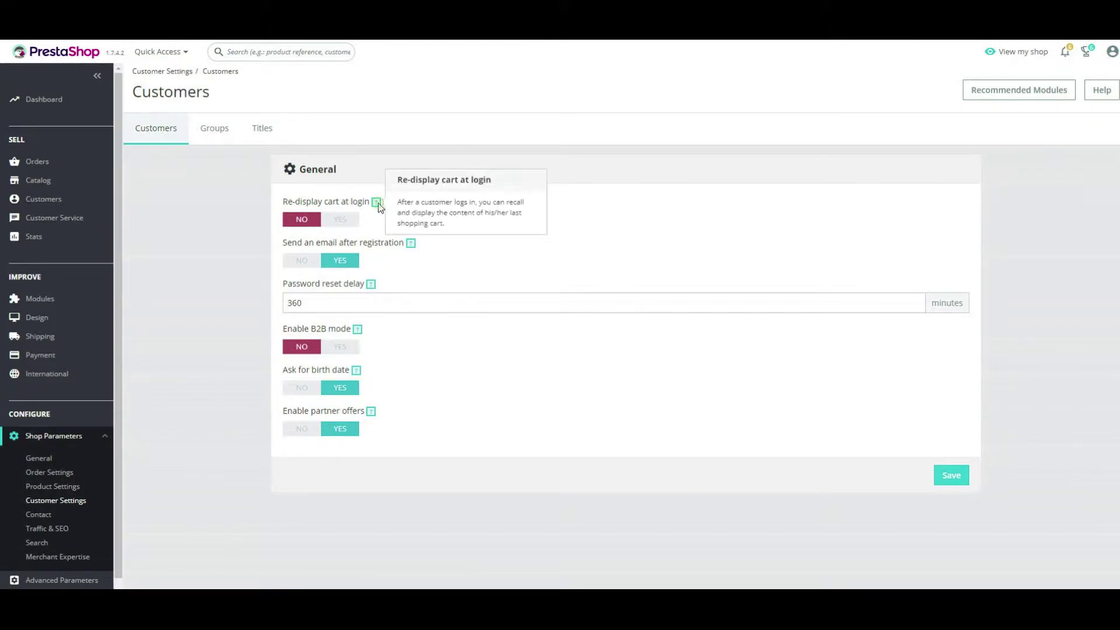
# - View the shop's contacts list, and open the pagenotfound entry in SEO & URLs to see its meta tags
pyautogui.click(39, 516)
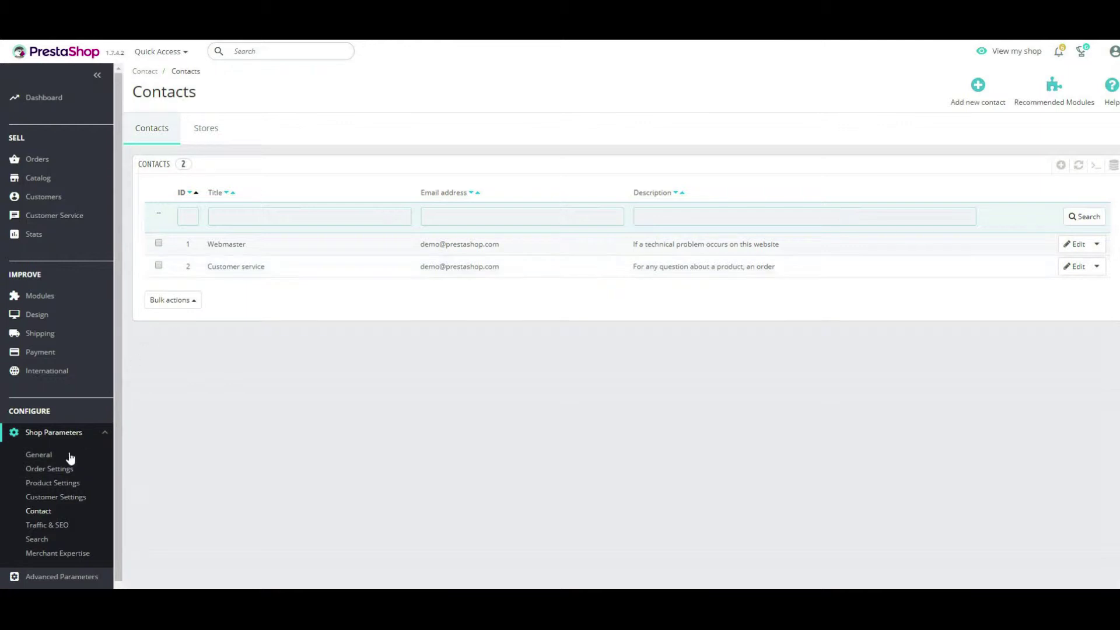
pyautogui.click(55, 528)
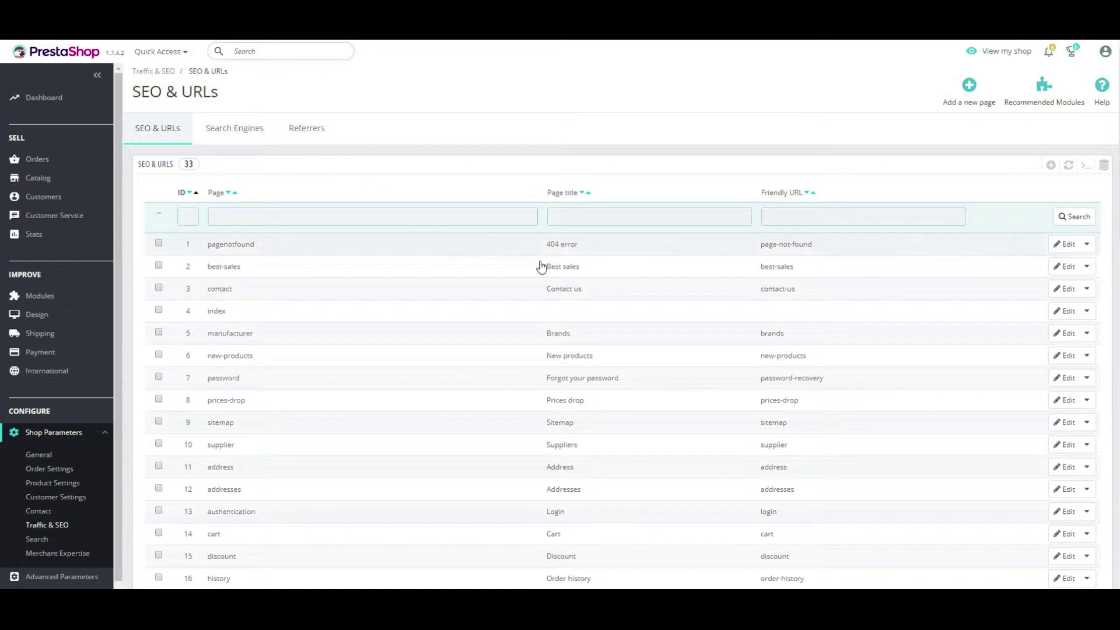
pyautogui.click(1066, 245)
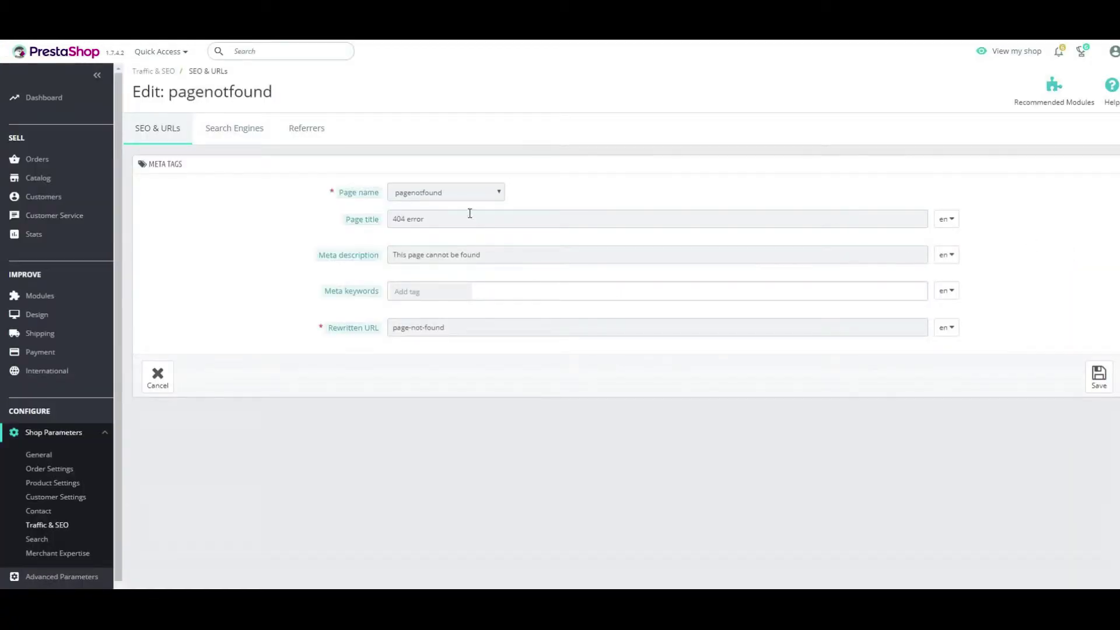
# - View the shop's Search settings, and examine the Merchant Expertise introduction and its SEO and Your Team's Employees badges
pyautogui.click(37, 537)
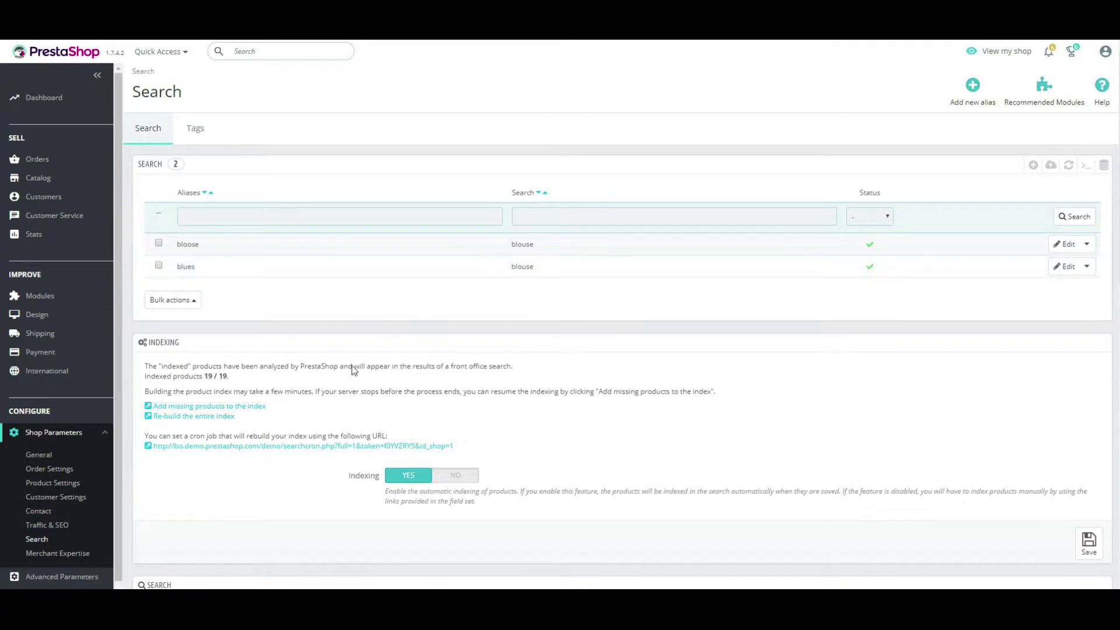
pyautogui.click(47, 553)
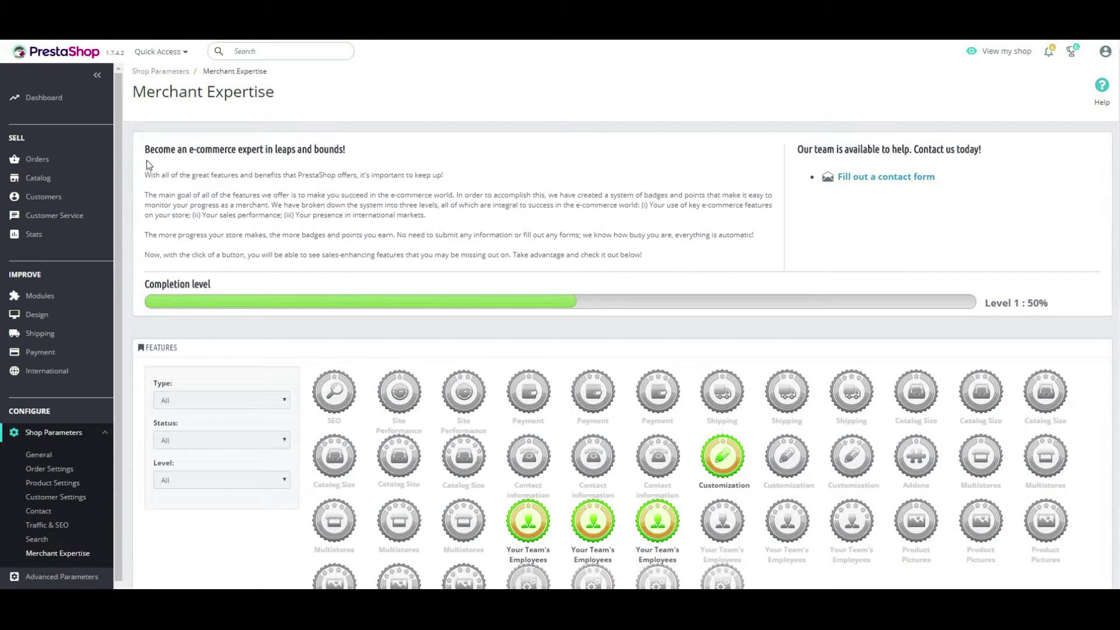
pyautogui.moveTo(148, 175); pyautogui.dragTo(447, 177)
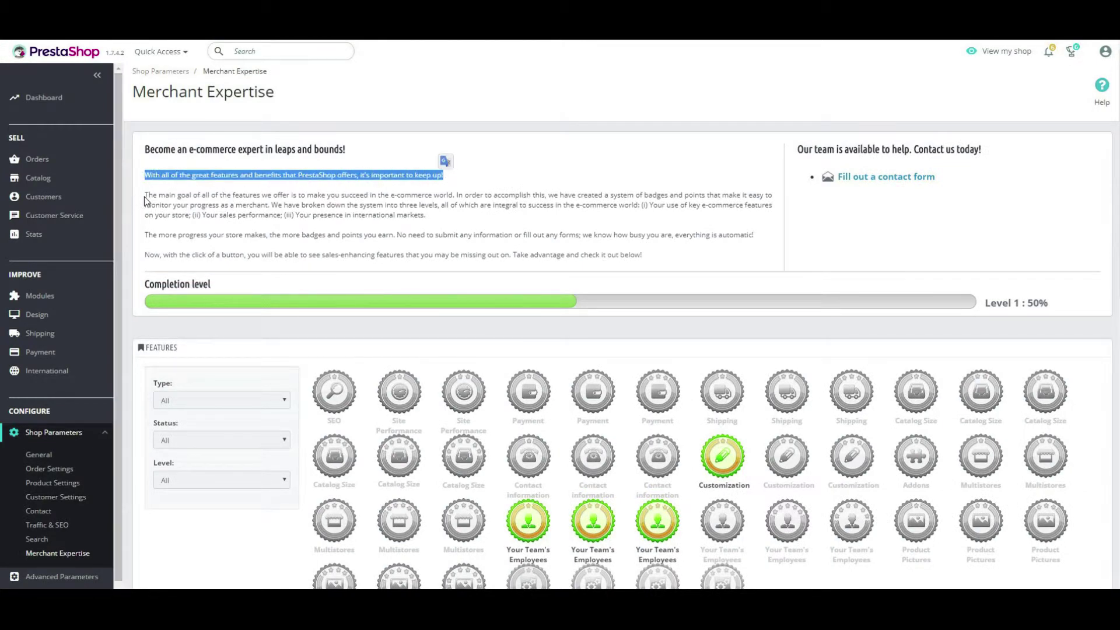
pyautogui.click(884, 200)
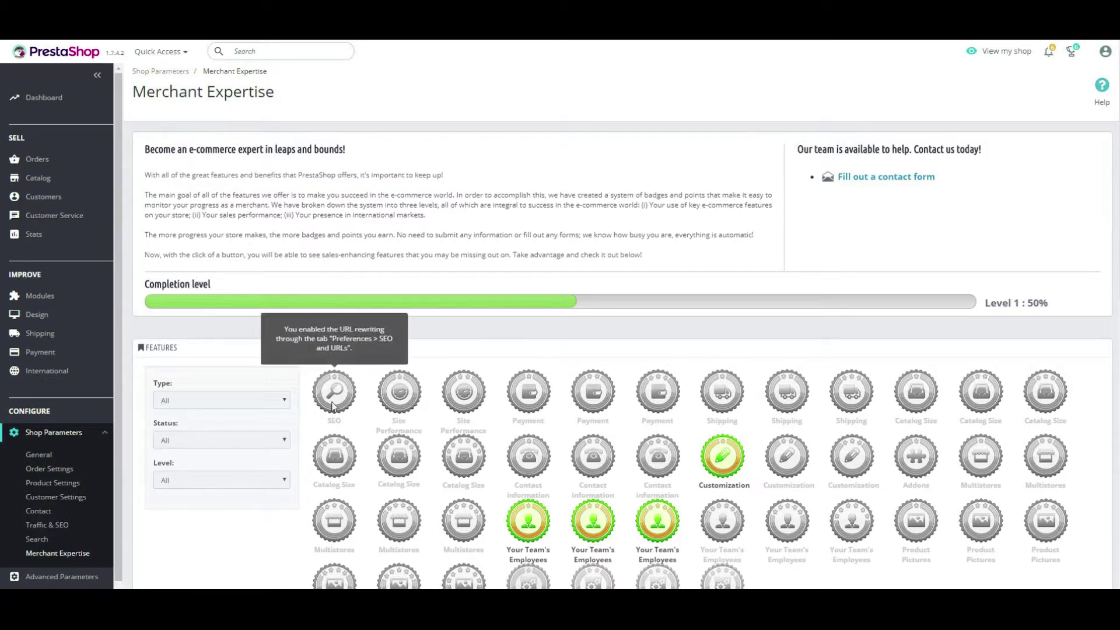
pyautogui.moveTo(541, 540)
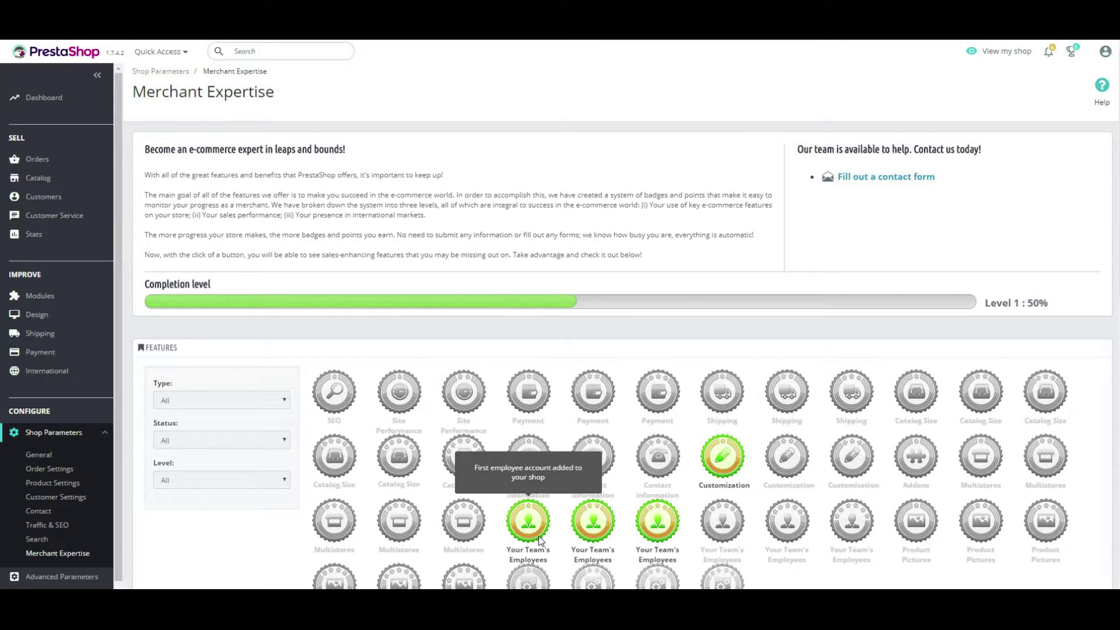
pyautogui.moveTo(592, 528)
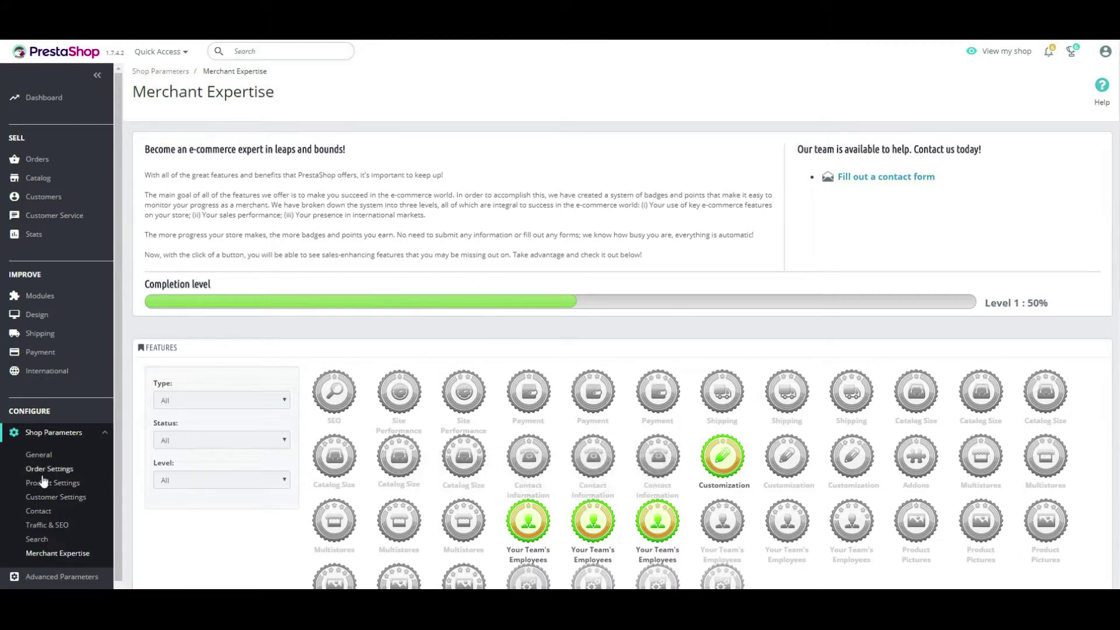
# - Open the Information page in Advanced Parameters to view the shop's server, database and store configuration
pyautogui.scroll(-1, 88, 558)
pyautogui.moveTo(89, 552)
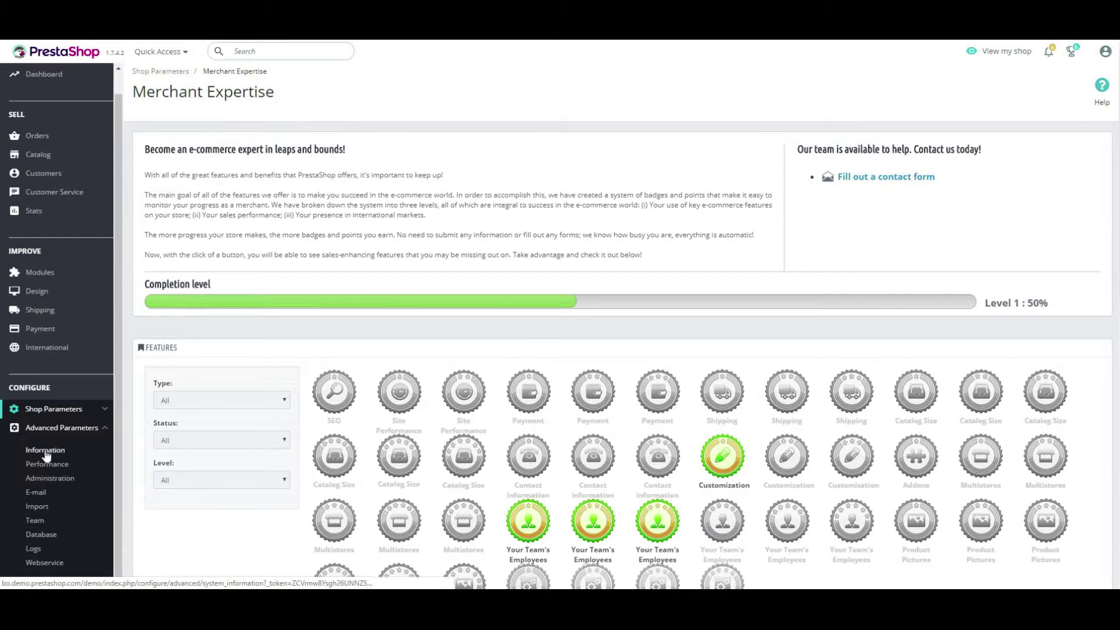
pyautogui.click(49, 455)
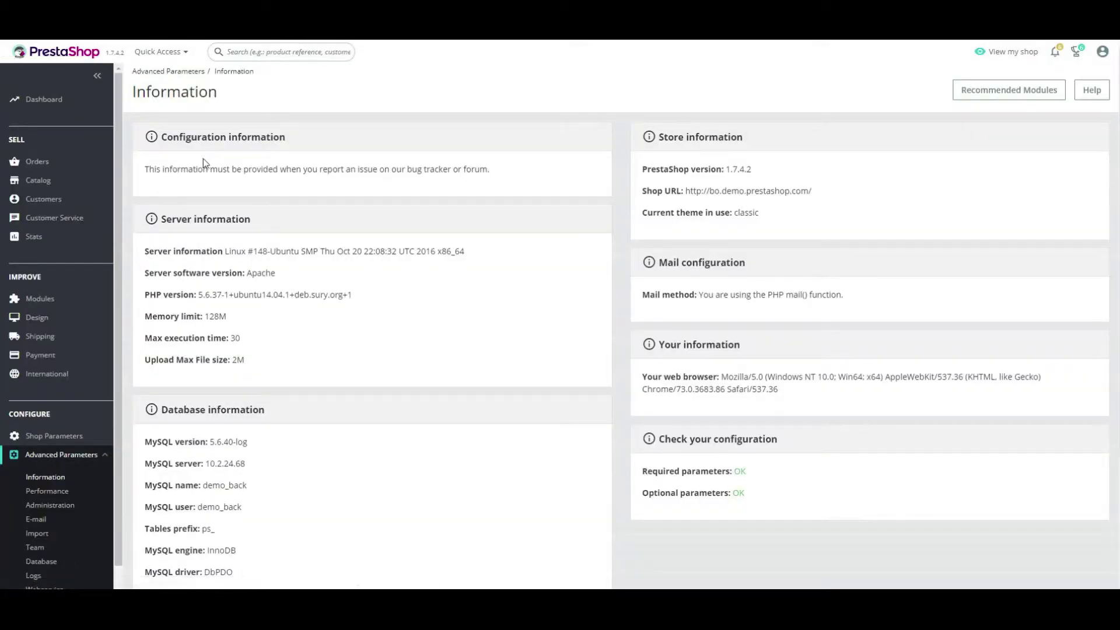
# - View the Performance settings and the Administration page's general, upload quota and notification settings in Advanced Parameters
pyautogui.click(38, 494)
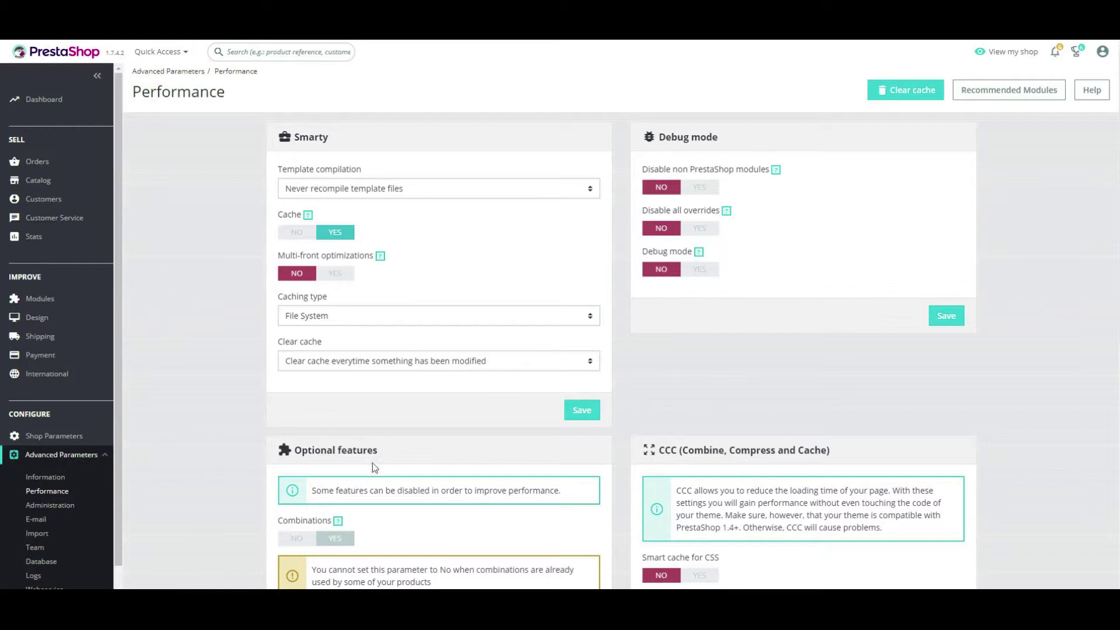
pyautogui.click(47, 510)
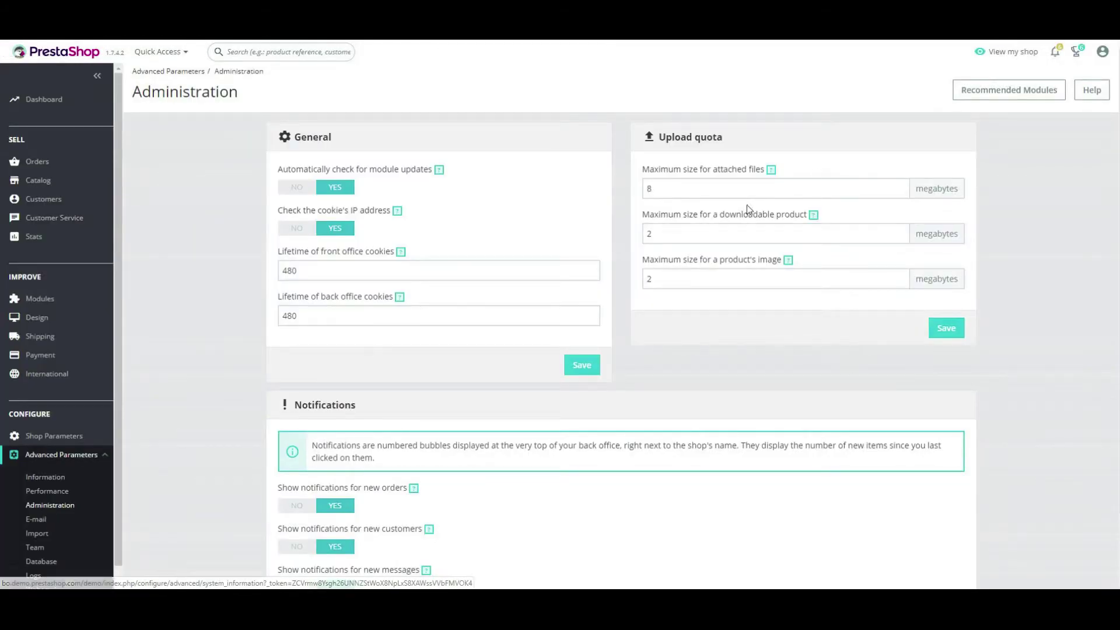
pyautogui.scroll(-3, 523, 401)
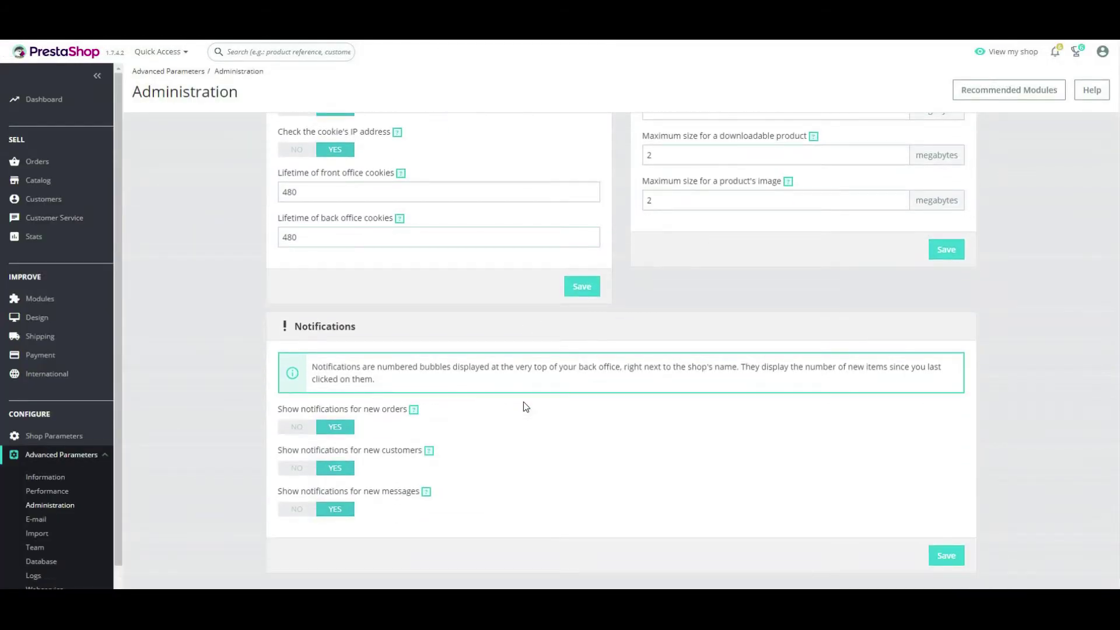
# - View the E-mail page in Advanced Parameters, from the sent e-mail list down to the test e-mail configuration
pyautogui.click(37, 519)
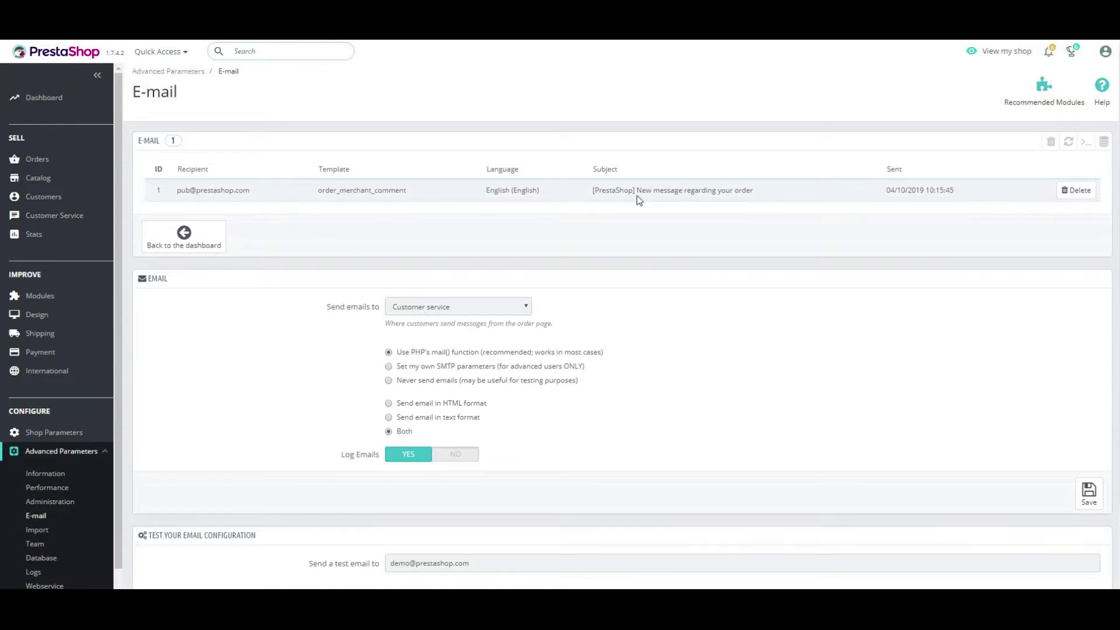
pyautogui.scroll(-2, 689, 295)
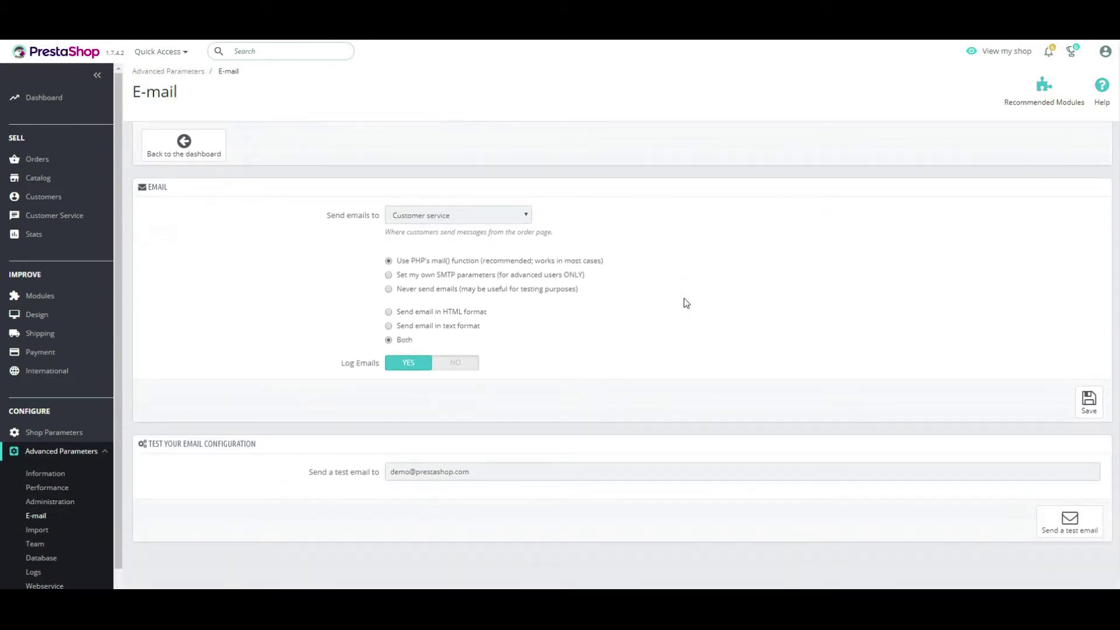
# - On the Import page, choose Addresses as the data to import, and review the import options and the import directory notice
pyautogui.click(35, 531)
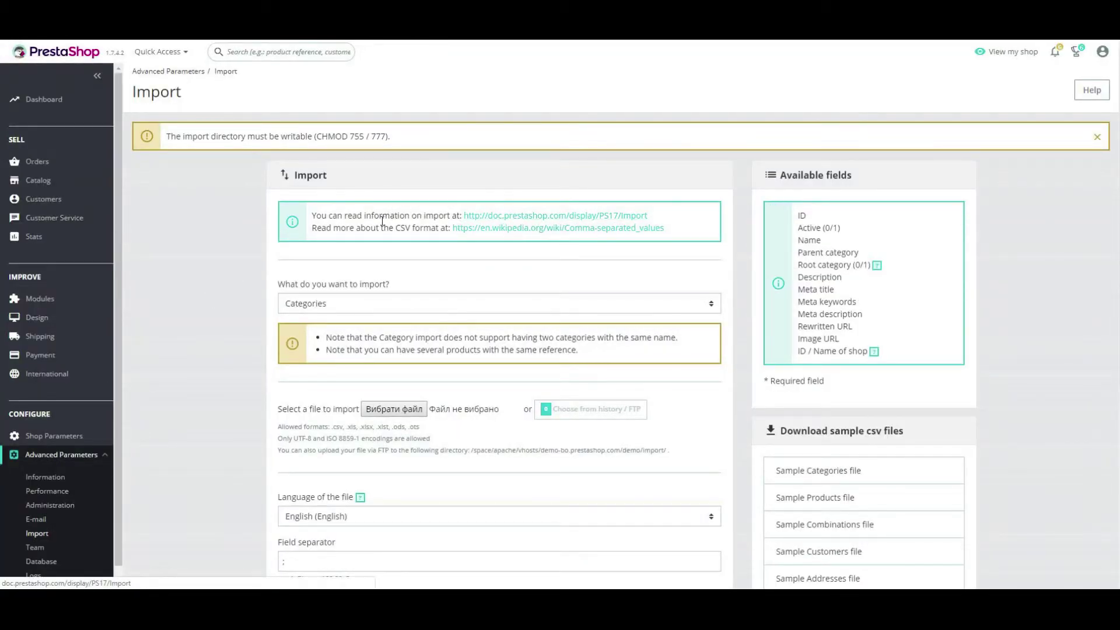
pyautogui.click(357, 304)
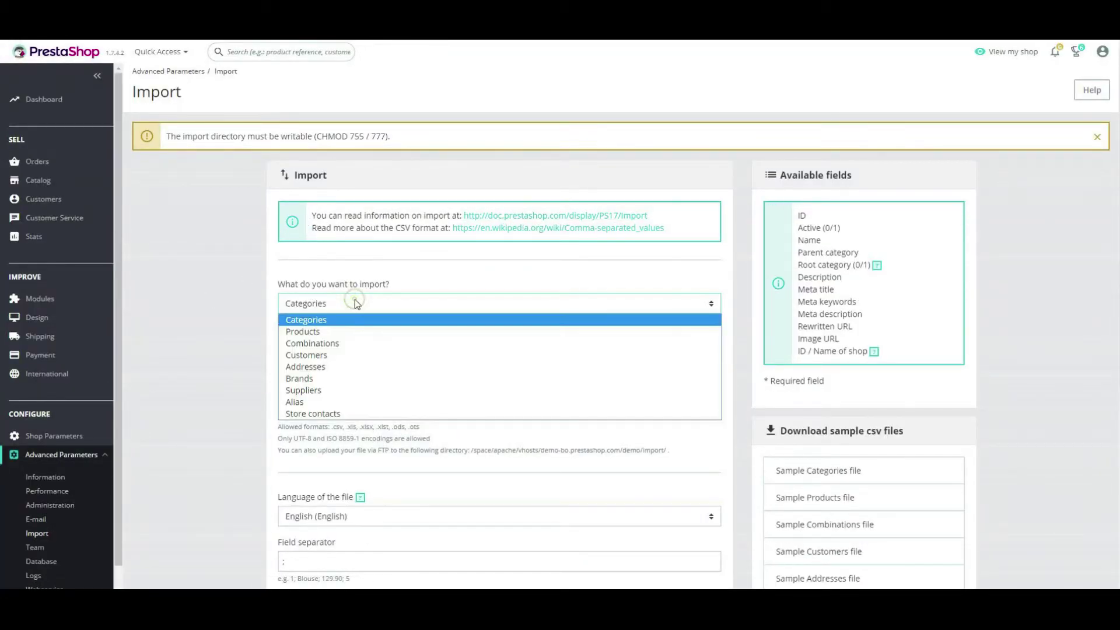
pyautogui.click(350, 368)
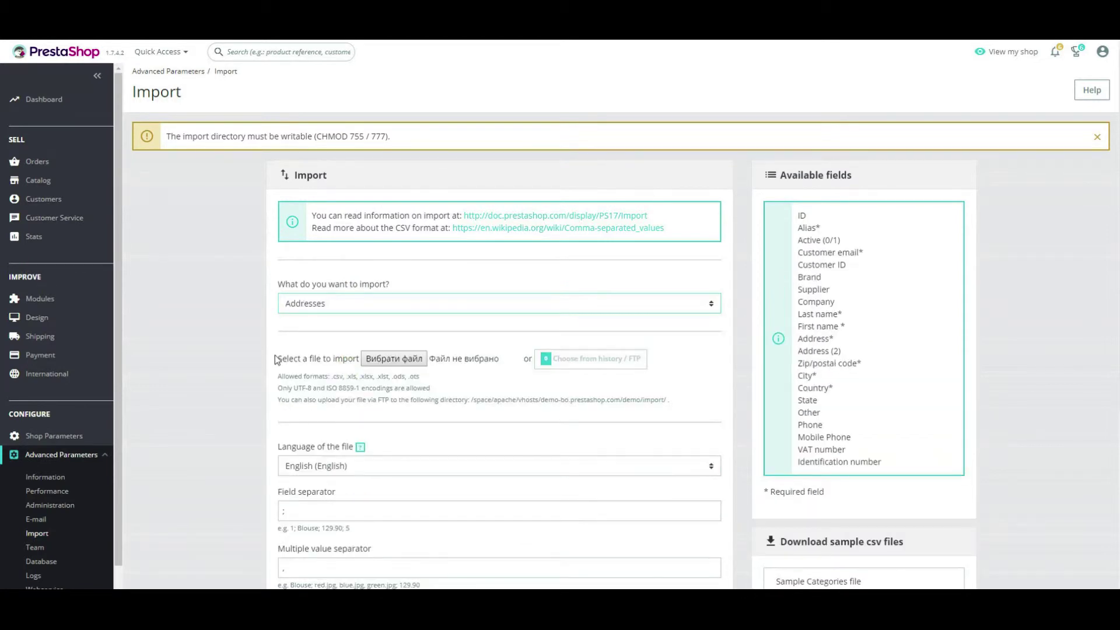
pyautogui.scroll(-4, 273, 345)
pyautogui.scroll(4, 271, 332)
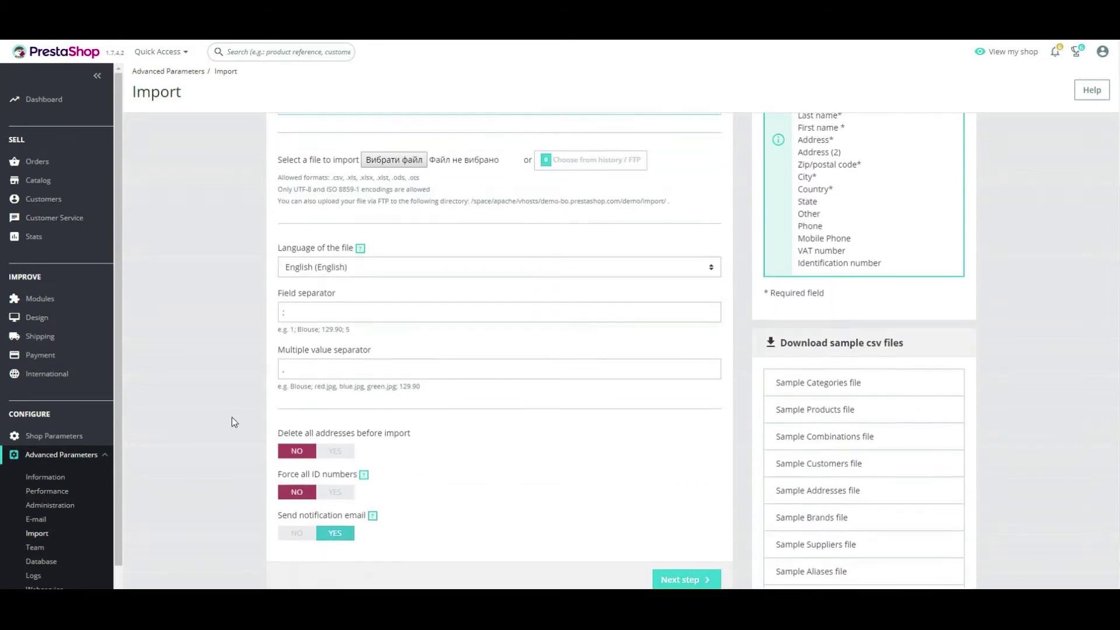
pyautogui.moveTo(349, 137); pyautogui.dragTo(390, 136)
pyautogui.click(385, 138)
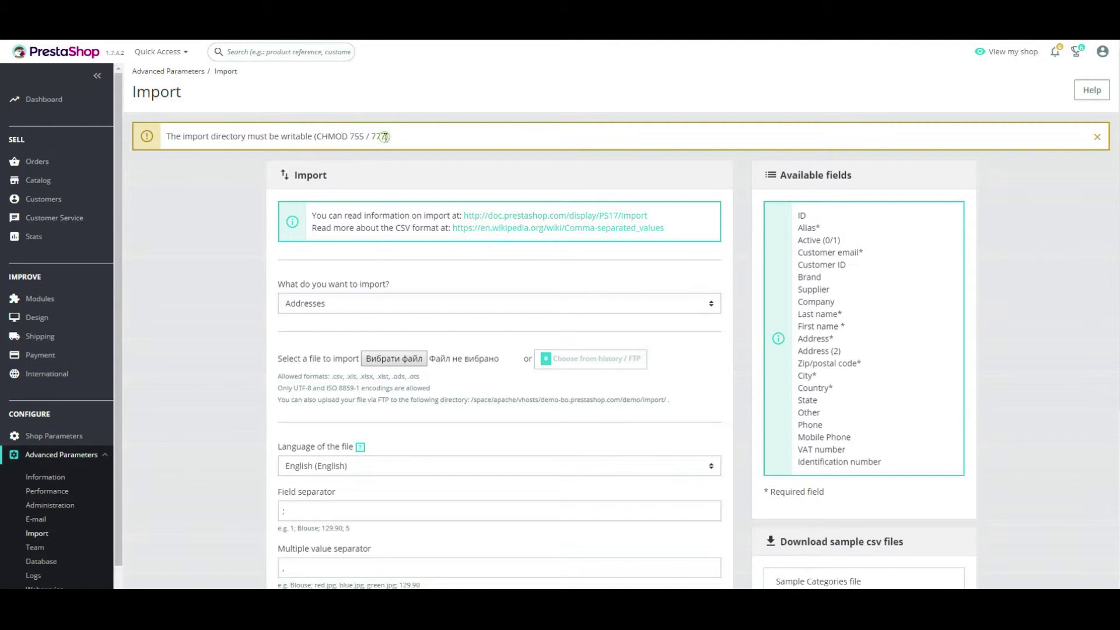
# - View the Team section's employees list, and look through the Database section's SQL Manager and DB Backup pages
pyautogui.click(29, 553)
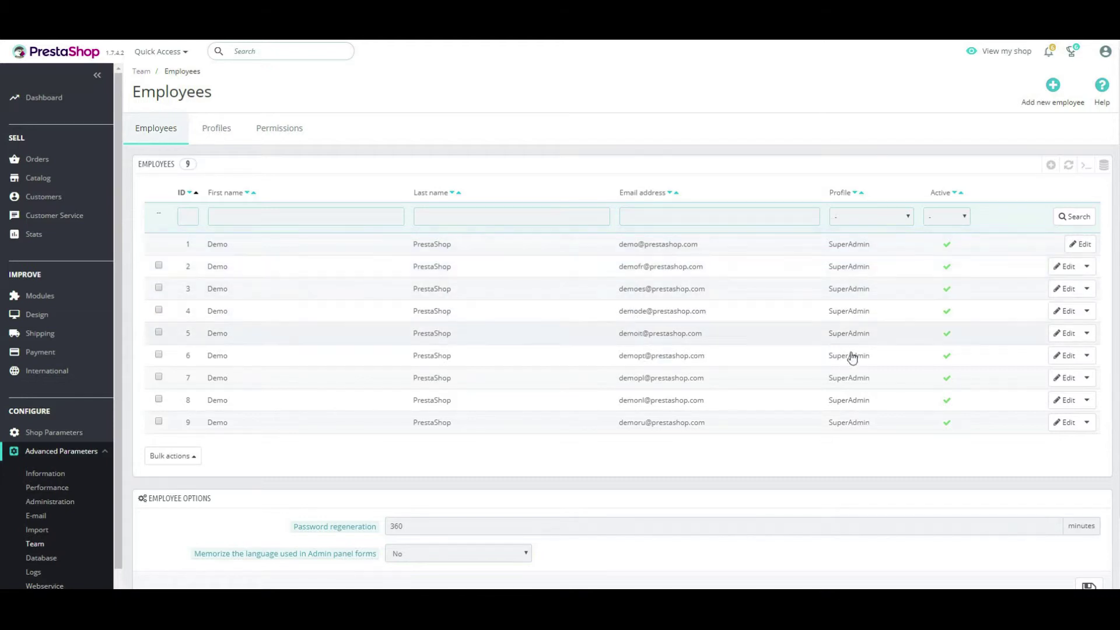
pyautogui.click(41, 558)
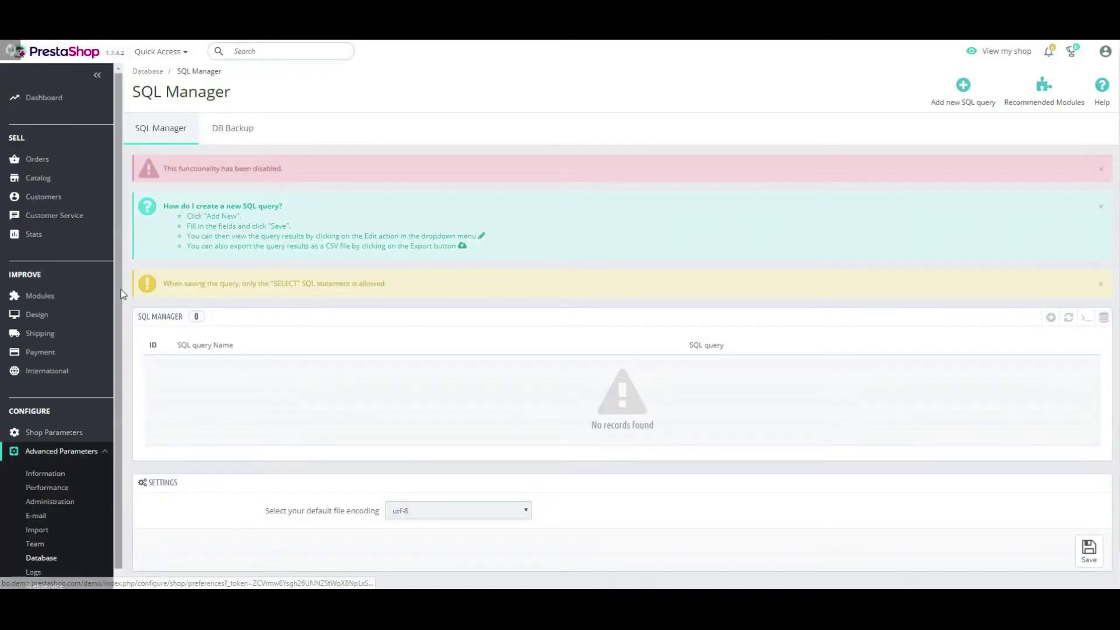
pyautogui.moveTo(165, 167); pyautogui.dragTo(288, 173)
pyautogui.click(421, 162)
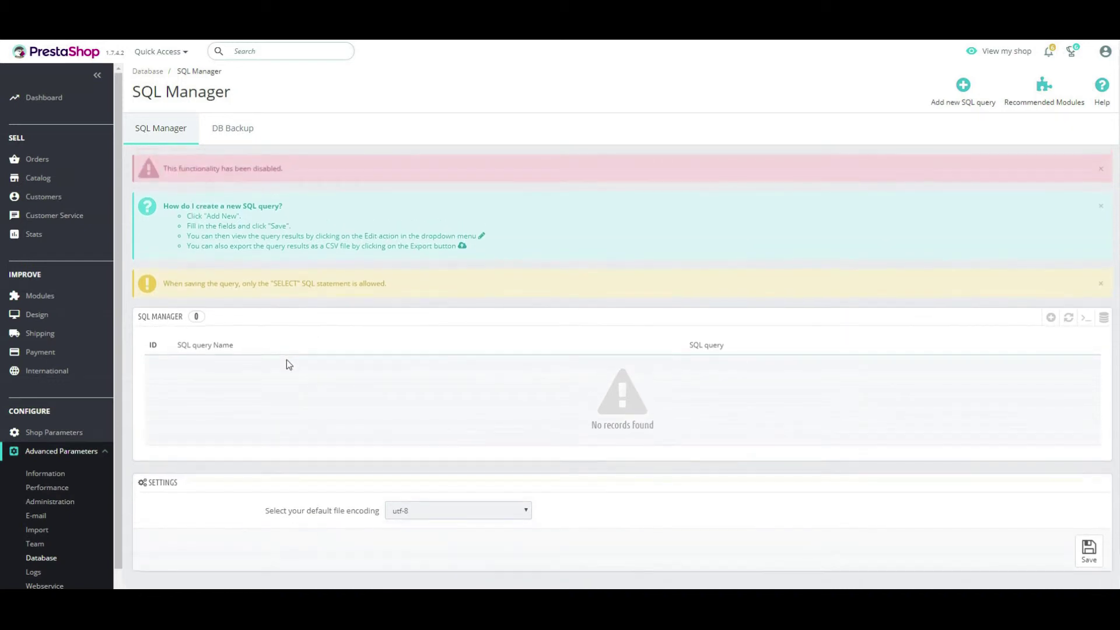
pyautogui.click(238, 131)
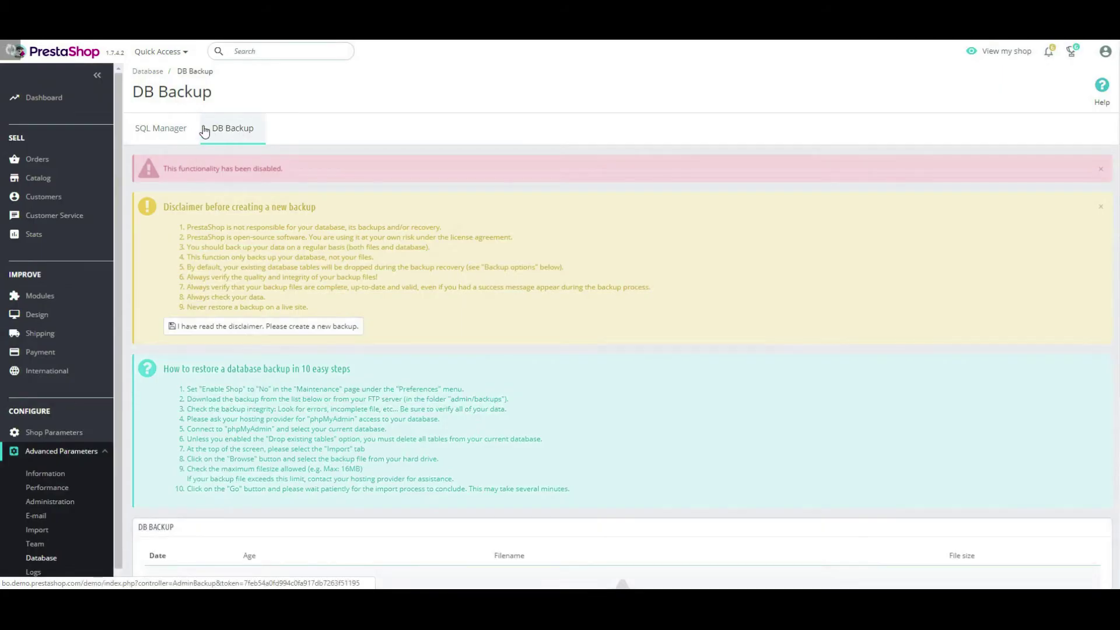
pyautogui.click(182, 130)
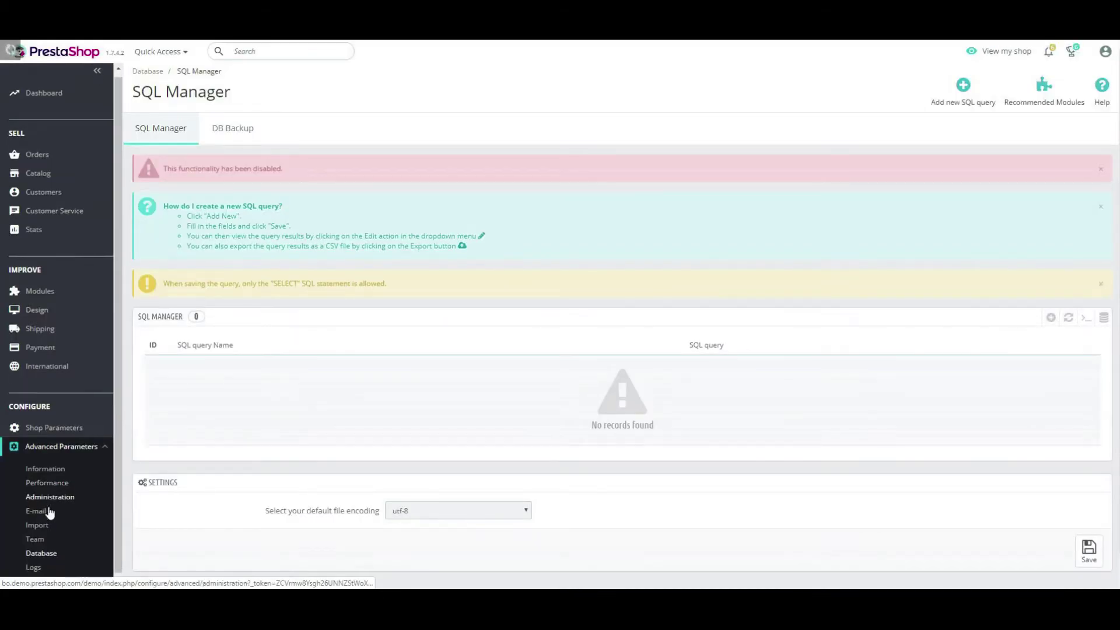
# - Open the Logs page in Advanced Parameters and look through the severity levels and log entries
pyautogui.click(33, 534)
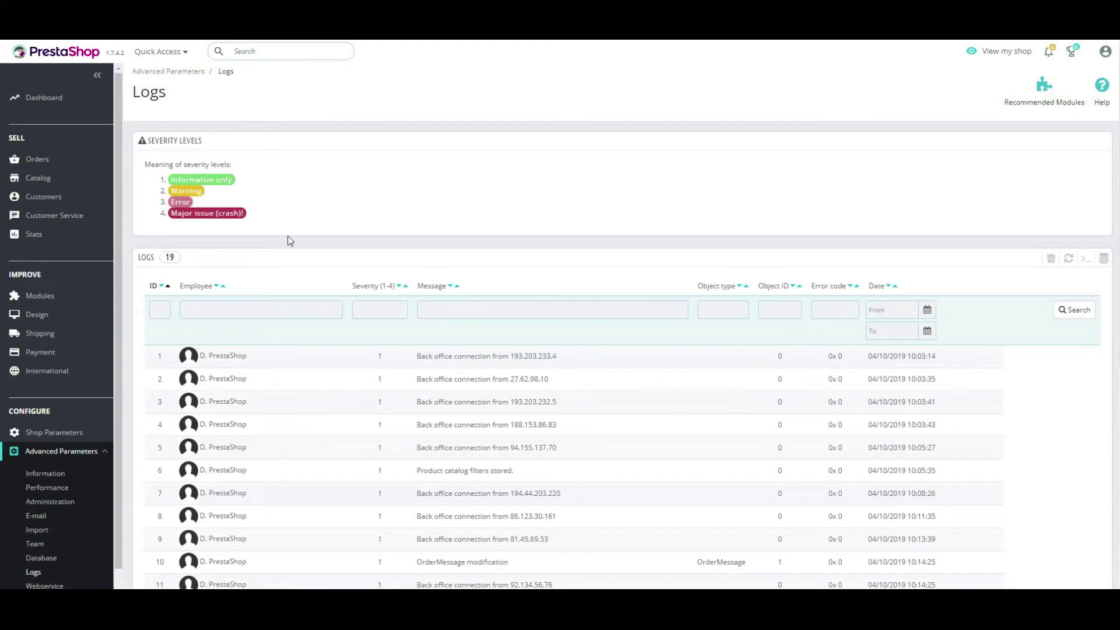
pyautogui.scroll(-6, 461, 397)
pyautogui.scroll(6, 471, 397)
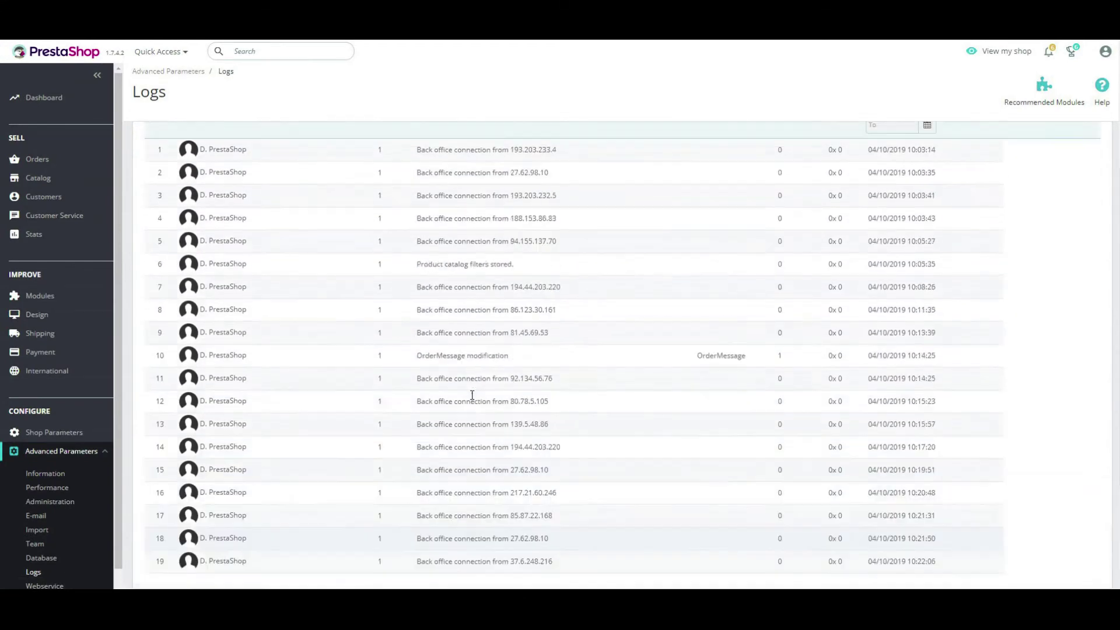
# - Open the Webservice page in Advanced Parameters, and read its SSL recommendation and configuration options
pyautogui.scroll(-1, 16, 485)
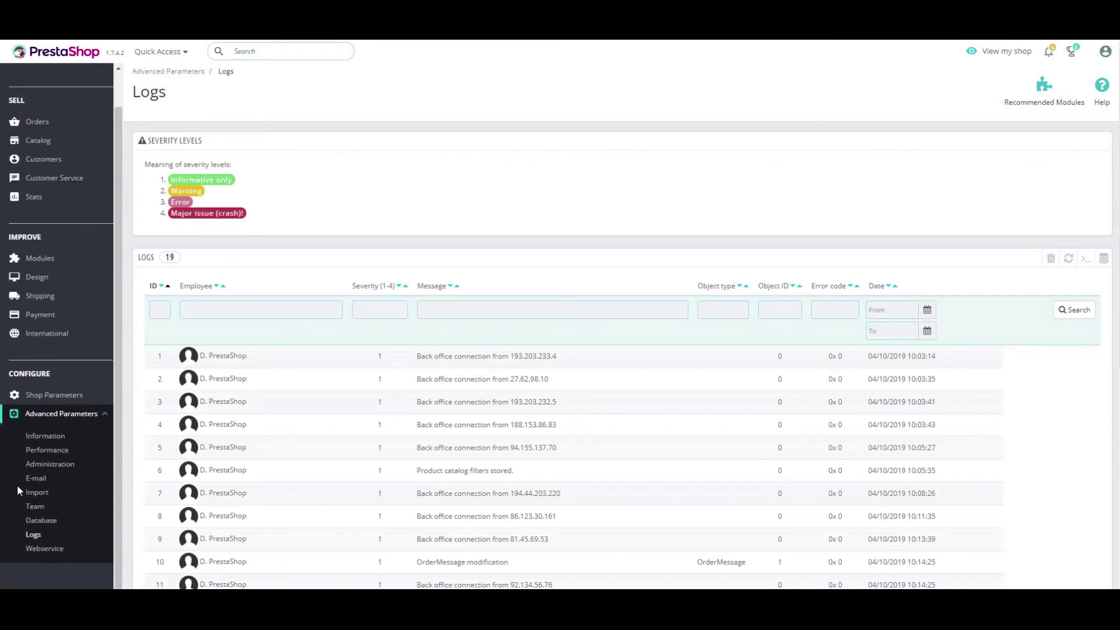
pyautogui.click(36, 548)
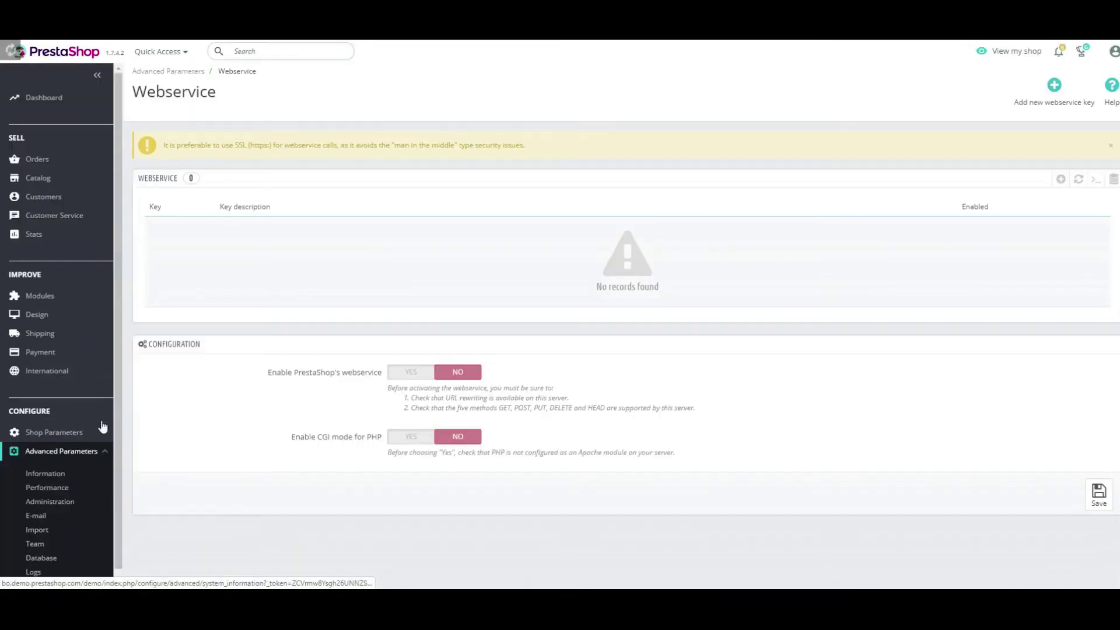
pyautogui.moveTo(162, 146); pyautogui.dragTo(516, 145)
pyautogui.click(494, 143)
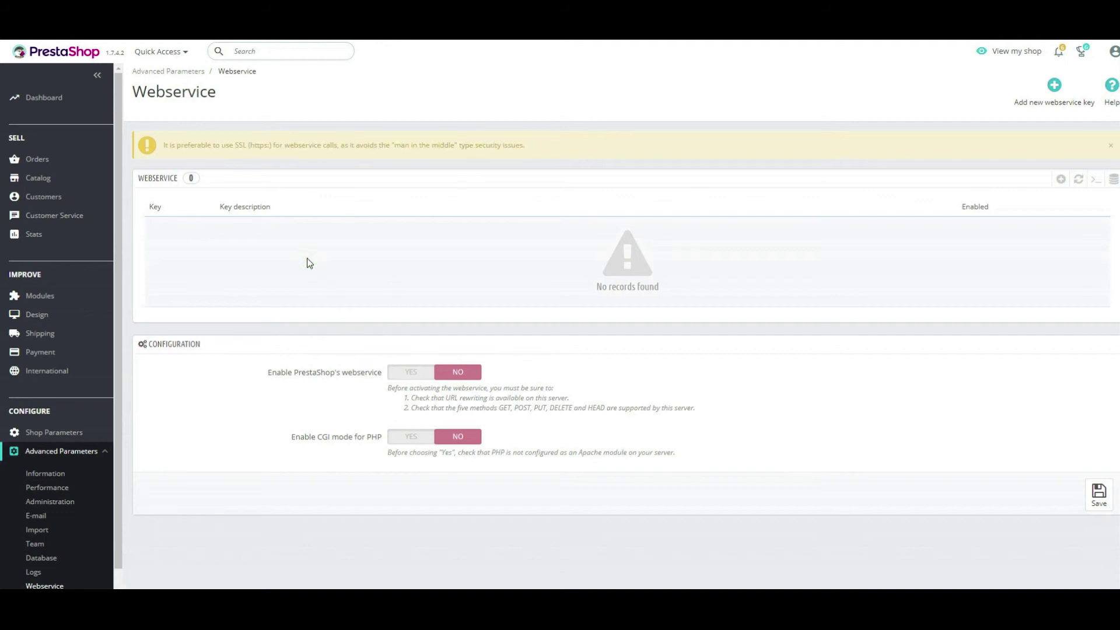
pyautogui.scroll(-1, 64, 496)
pyautogui.scroll(1, 51, 485)
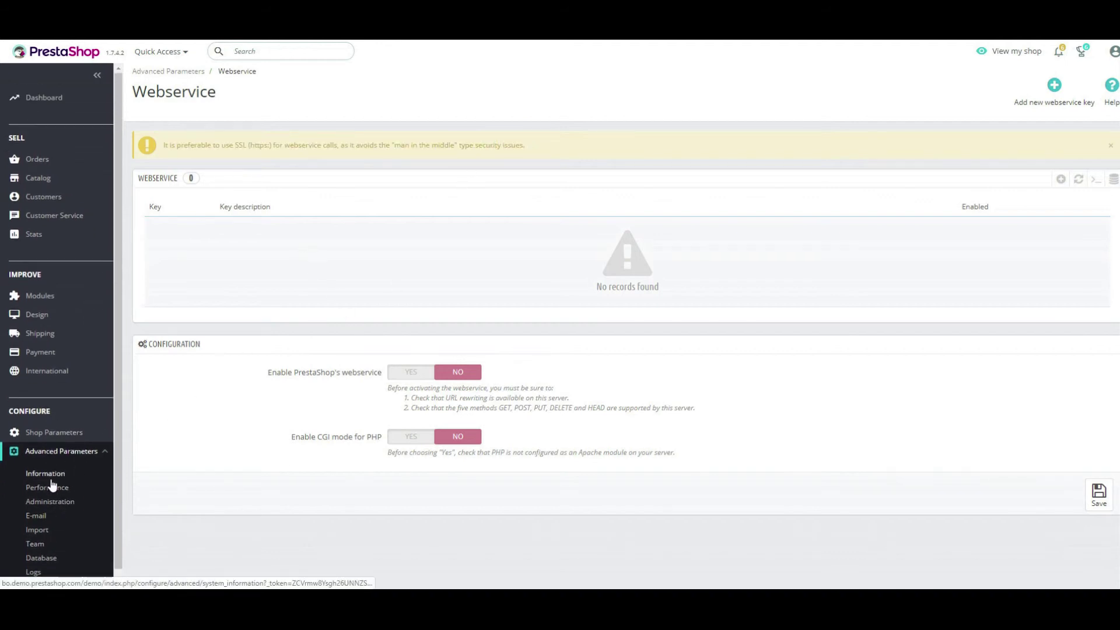
# - Return to the Dashboard and turn off its demo mode
pyautogui.click(58, 451)
pyautogui.click(45, 96)
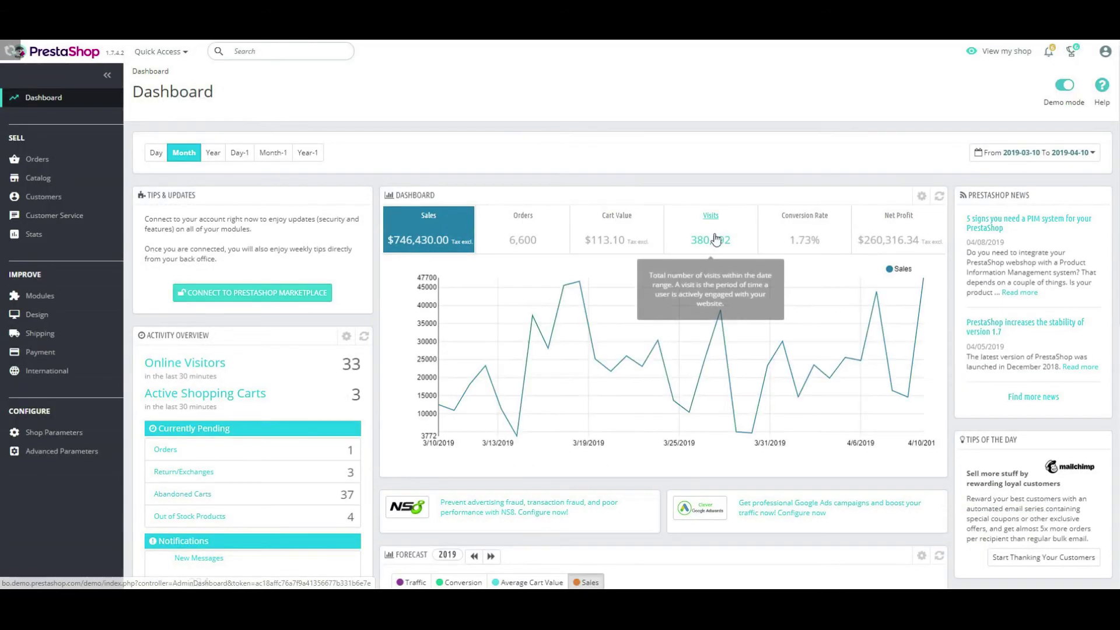
pyautogui.click(1042, 102)
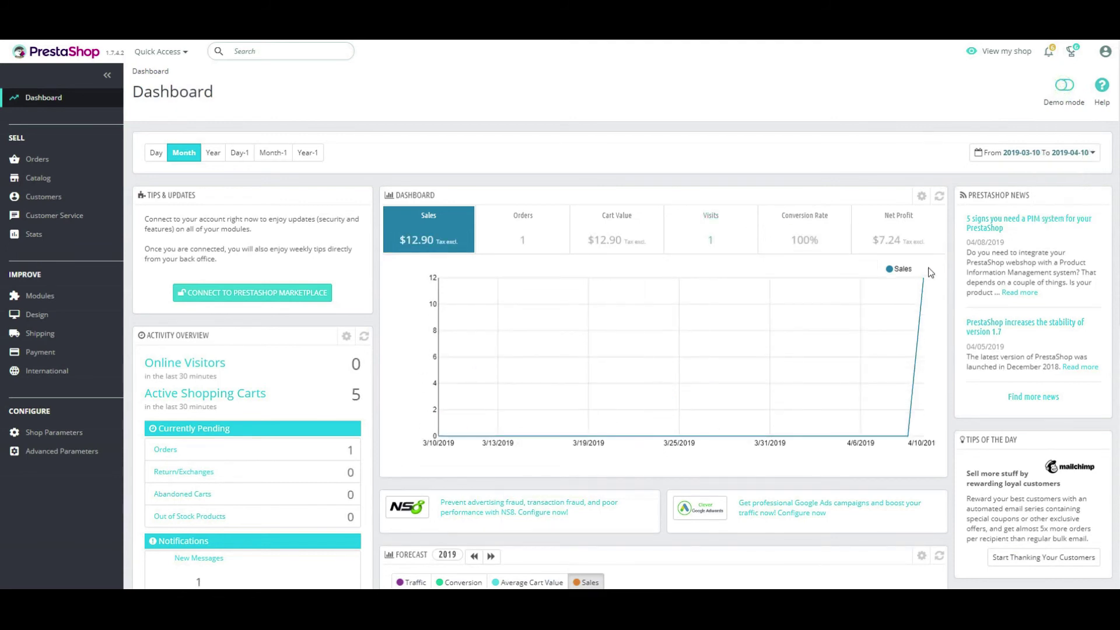